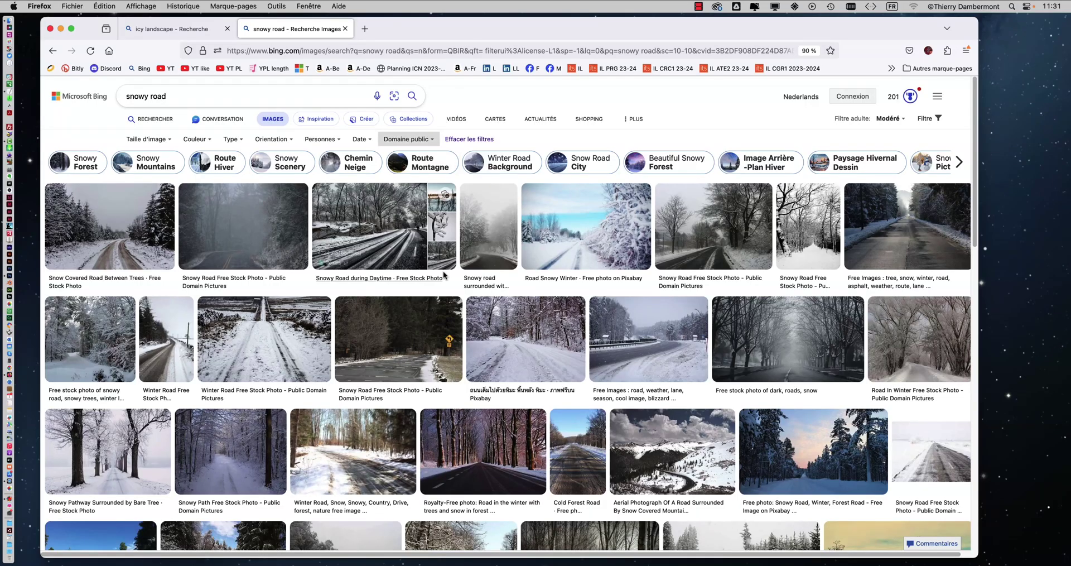
# Examine the public-domain snowy road photos in Firefox and compare them with the lioness composition in Photoshop.
pyautogui.scroll(-1, 451, 279)
pyautogui.scroll(-4, 451, 279)
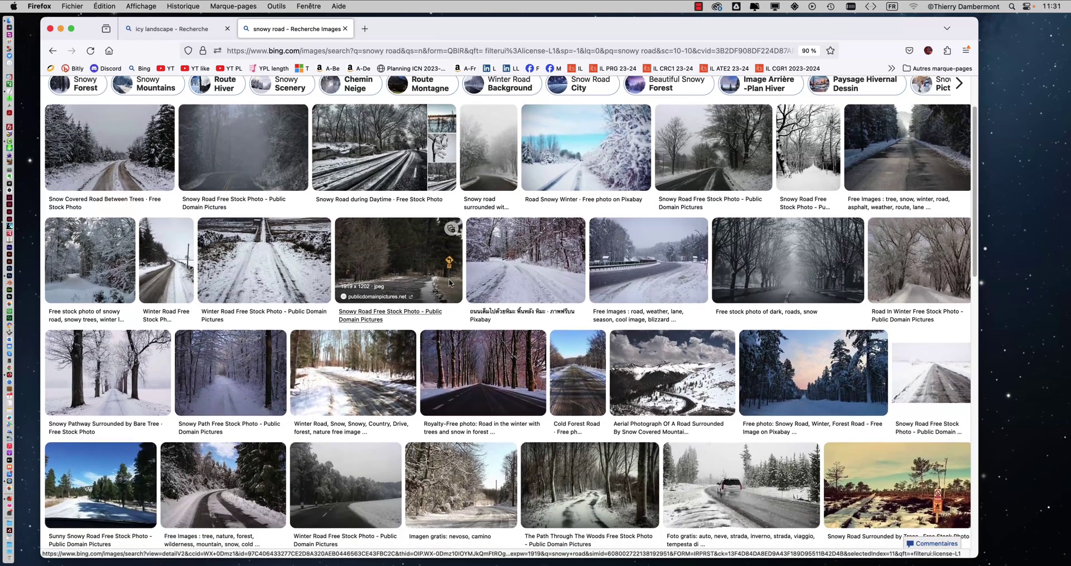
pyautogui.scroll(-4, 451, 284)
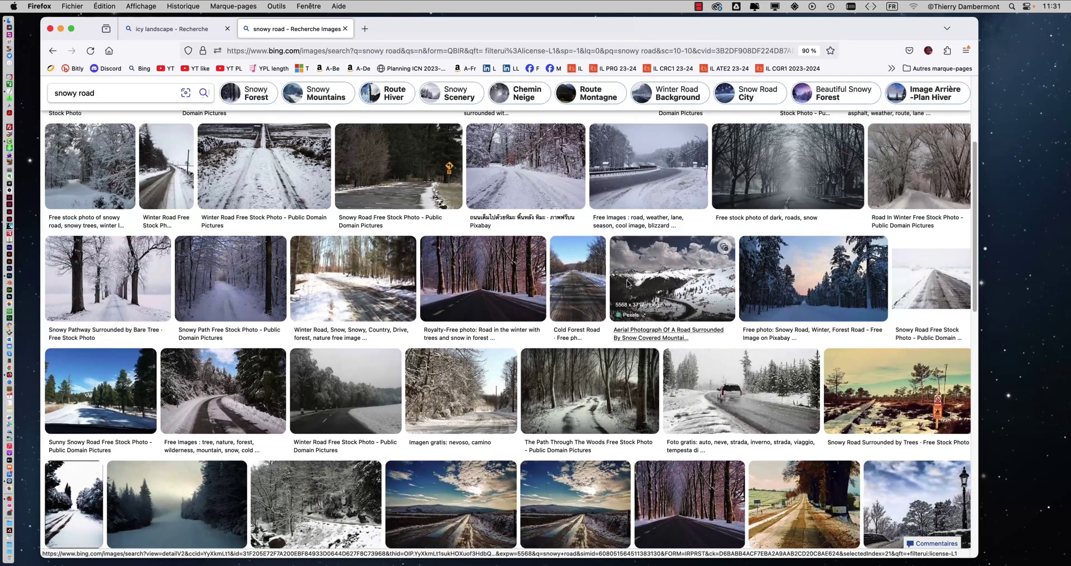
pyautogui.scroll(-1, 625, 283)
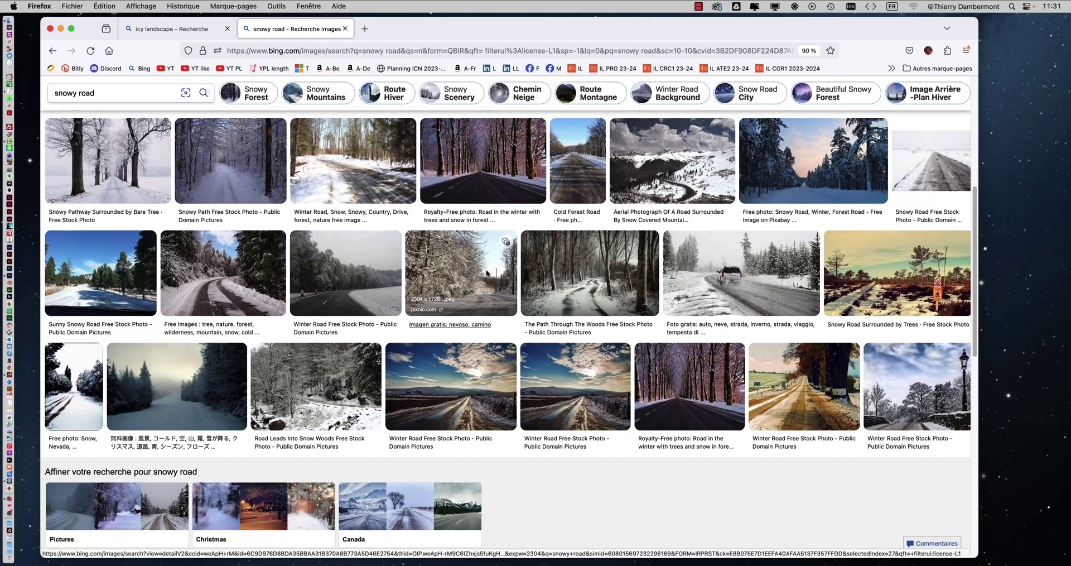
pyautogui.press('super+Tab')
pyautogui.press('super+Tab')
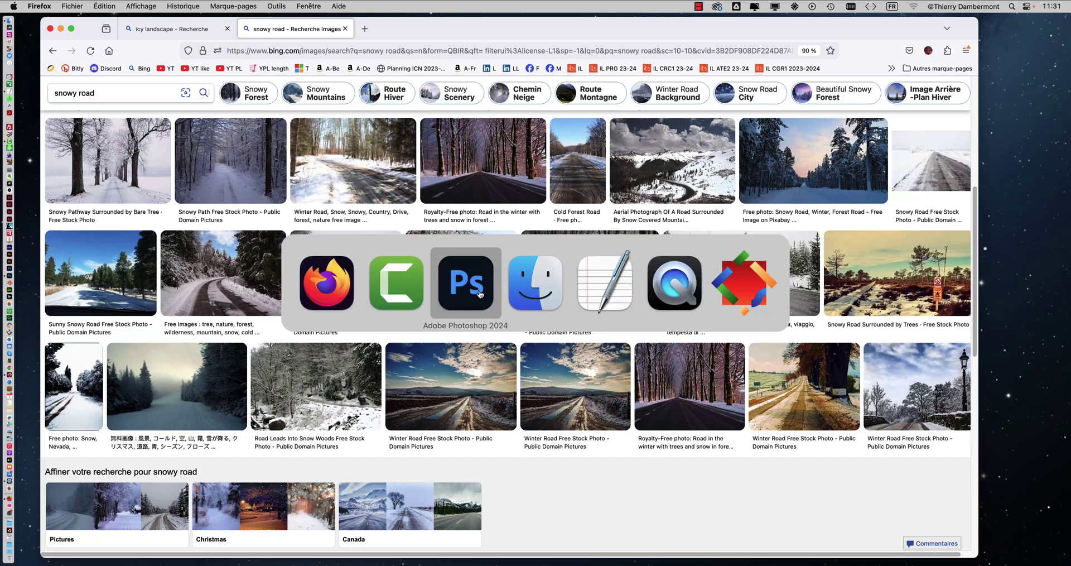
pyautogui.scroll(-2, 595, 290)
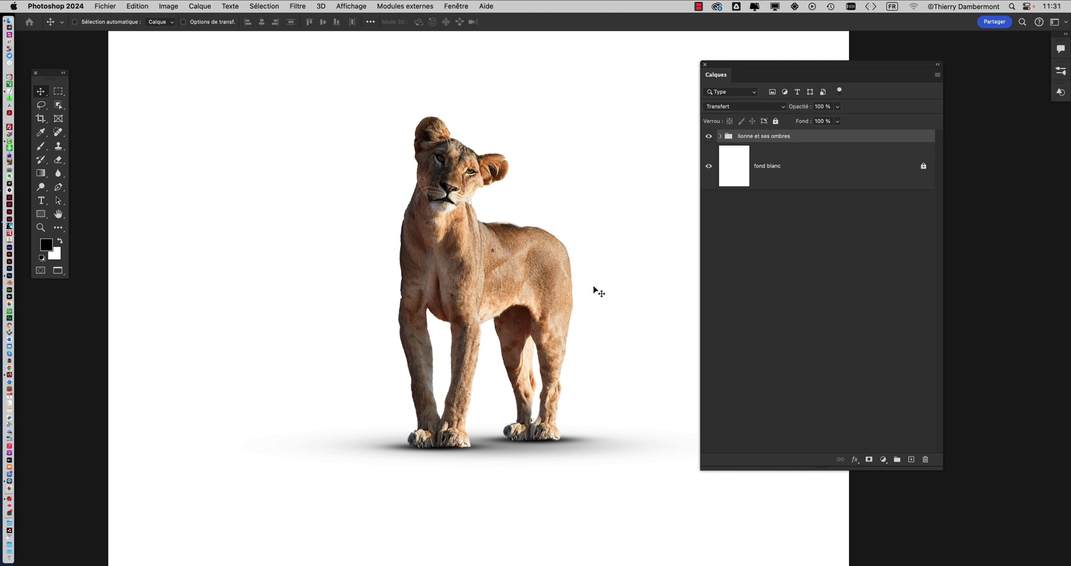
pyautogui.press('Tab')
pyautogui.press('super+Tab')
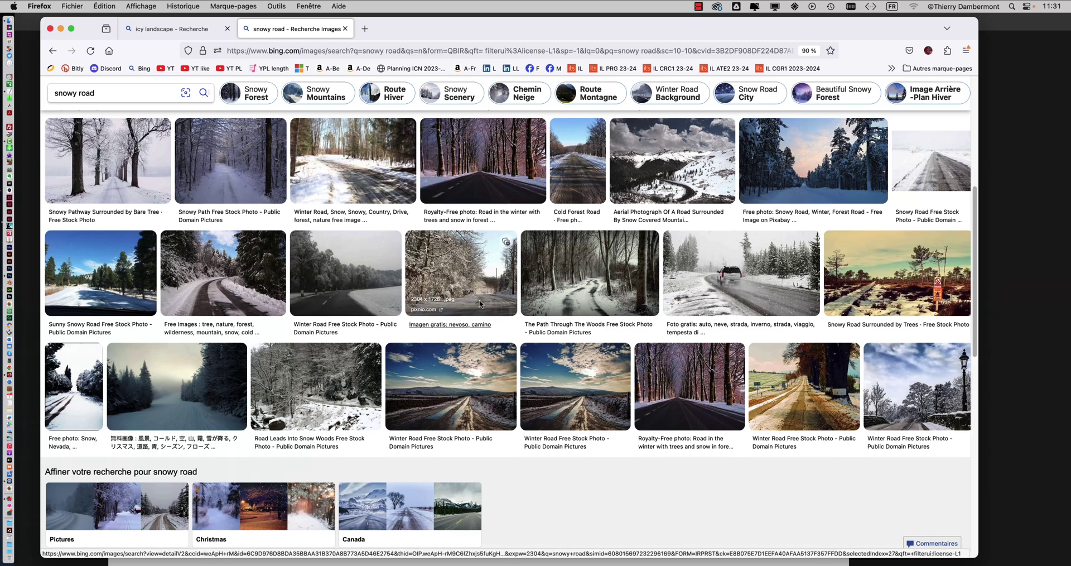
# Find the night photo of a snow-covered street with parked cars in the results and open it at full size.
pyautogui.scroll(-3, 486, 302)
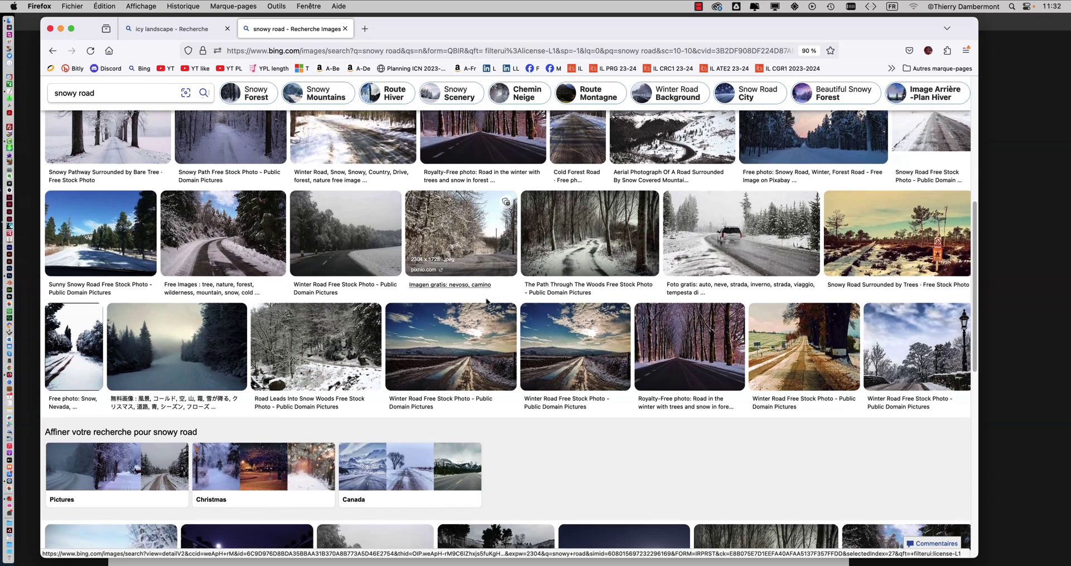
pyautogui.scroll(-4, 486, 298)
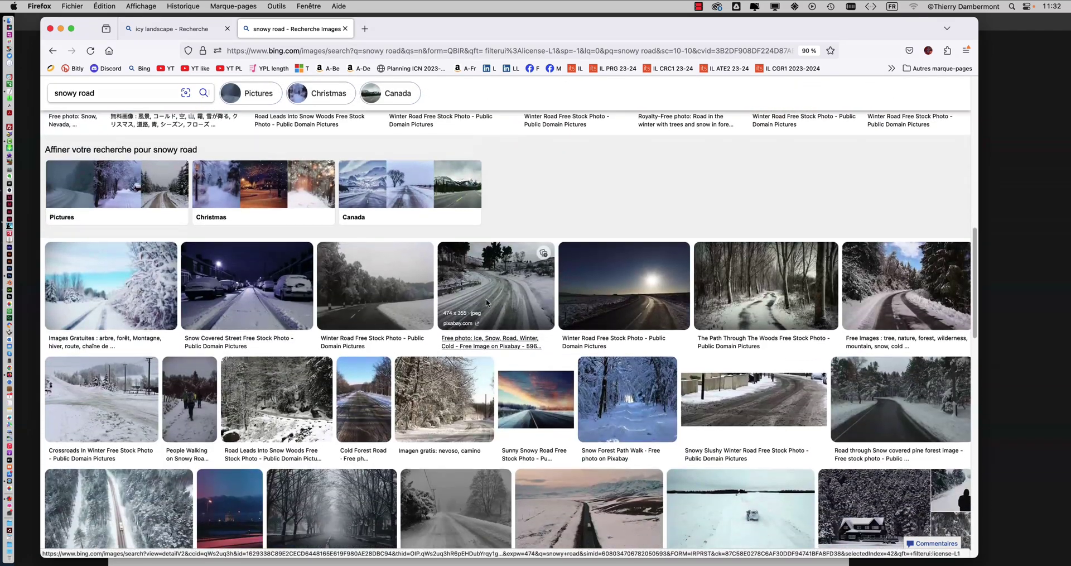
pyautogui.click(266, 296)
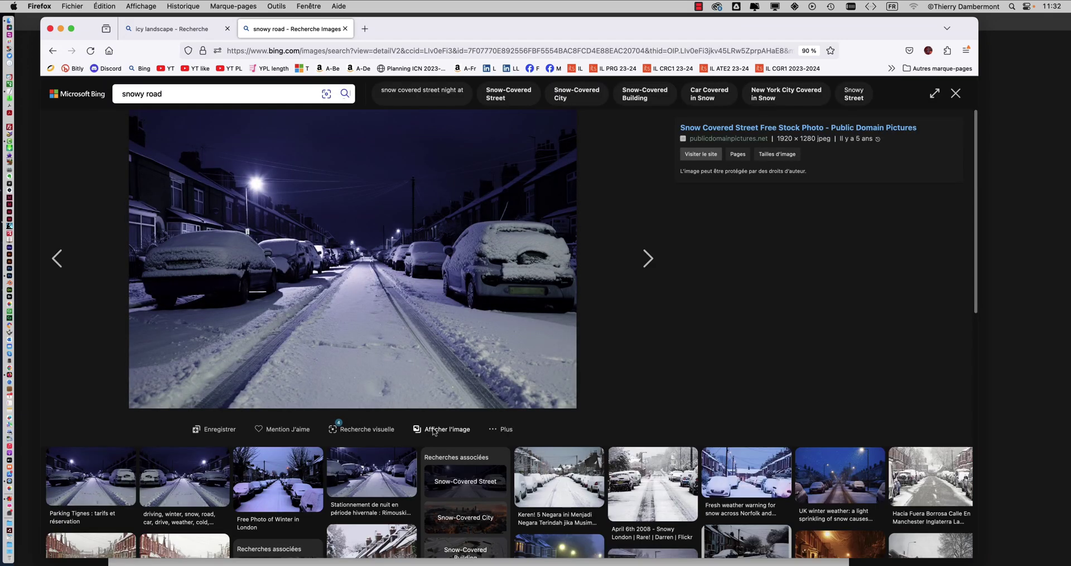
pyautogui.click(434, 429)
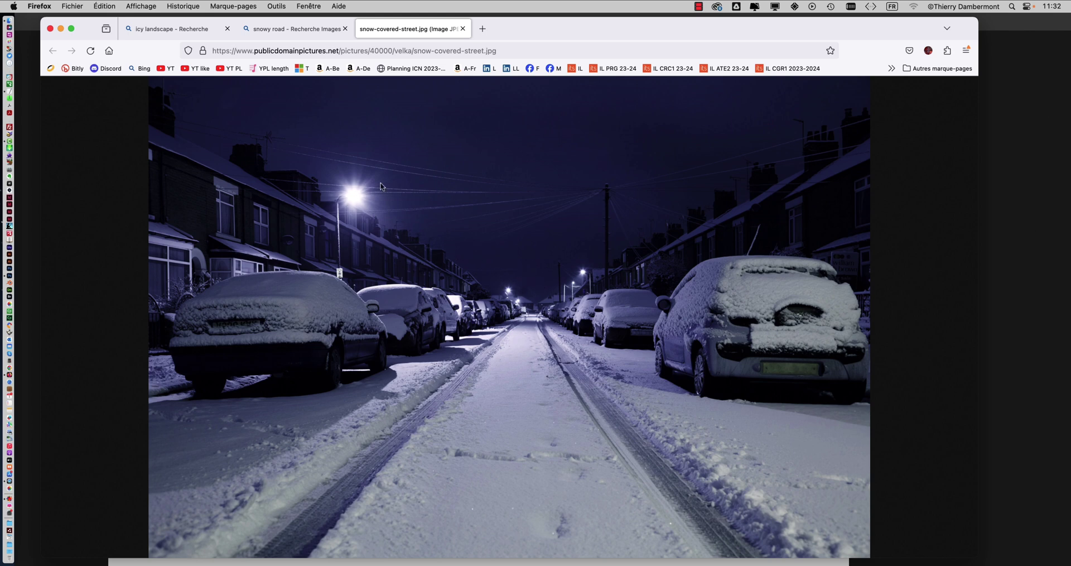
# Save the snow-covered street photo as snow-covered-street.jpg in the PHOTOSHOP folder.
pyautogui.click(414, 52)
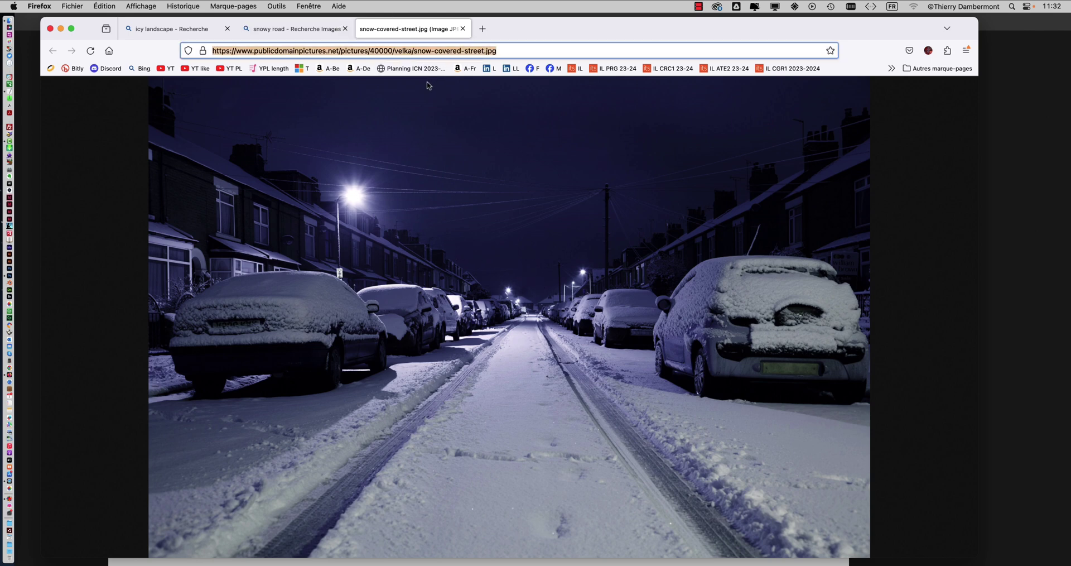
pyautogui.rightClick(429, 180)
pyautogui.click(469, 190)
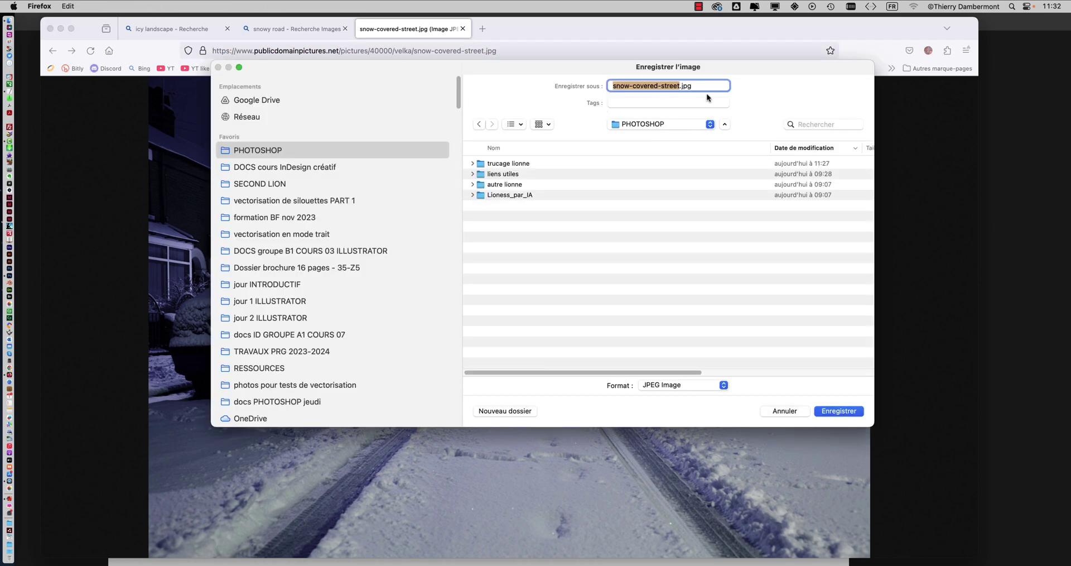
pyautogui.click(837, 412)
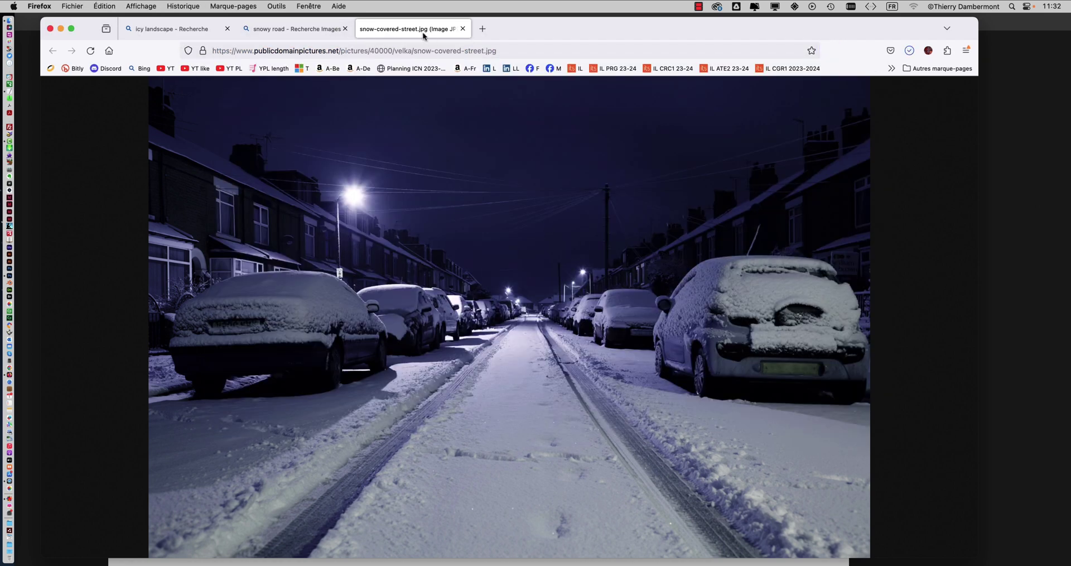
pyautogui.click(436, 53)
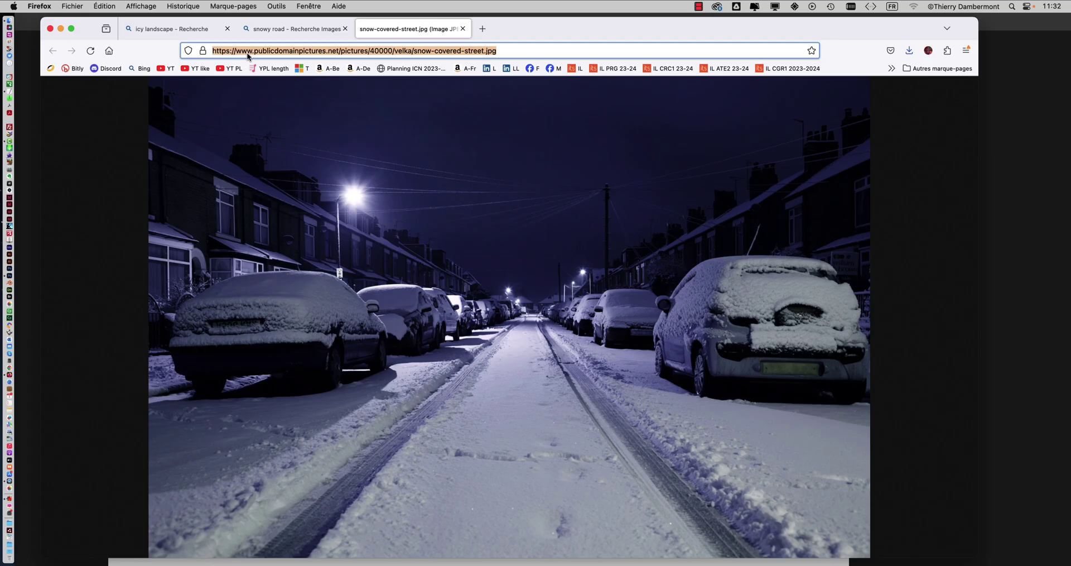
# Return to the snowy road results and view the photo of the straight road through the snow-covered pine forest at full size.
pyautogui.click(281, 29)
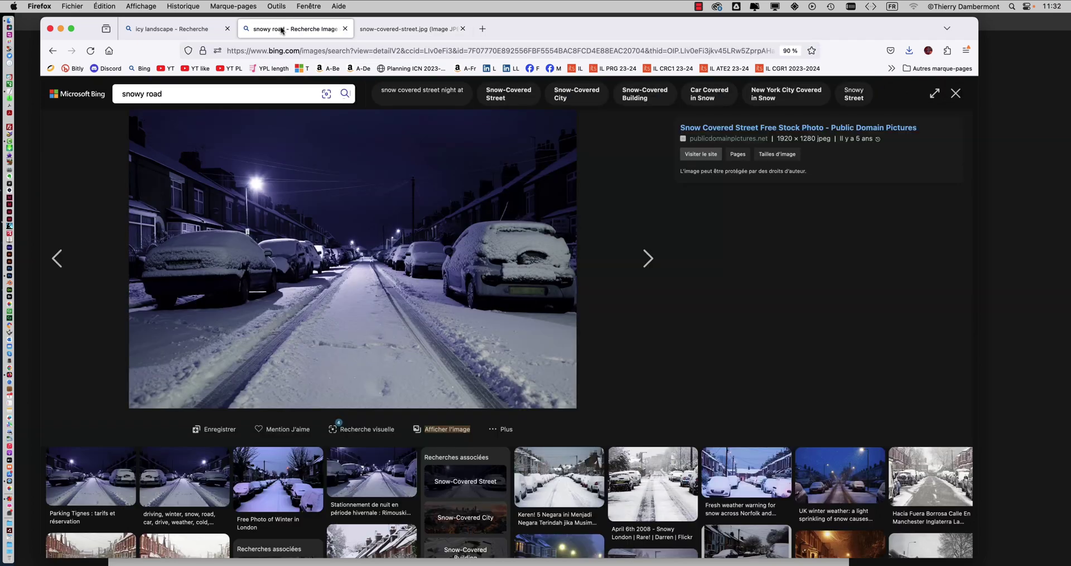
pyautogui.click(956, 94)
pyautogui.scroll(-5, 766, 282)
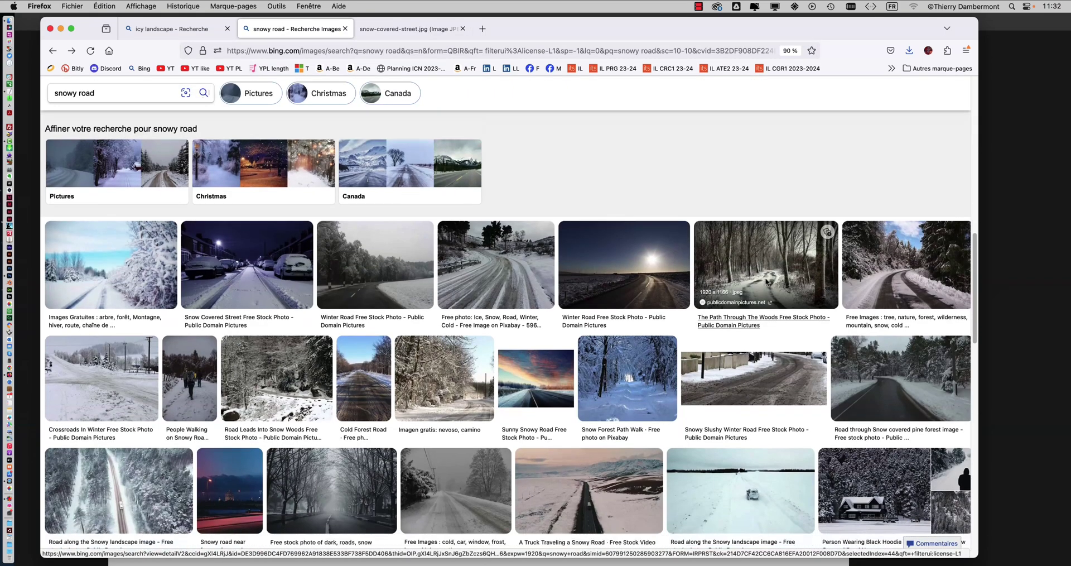
pyautogui.scroll(-5, 766, 281)
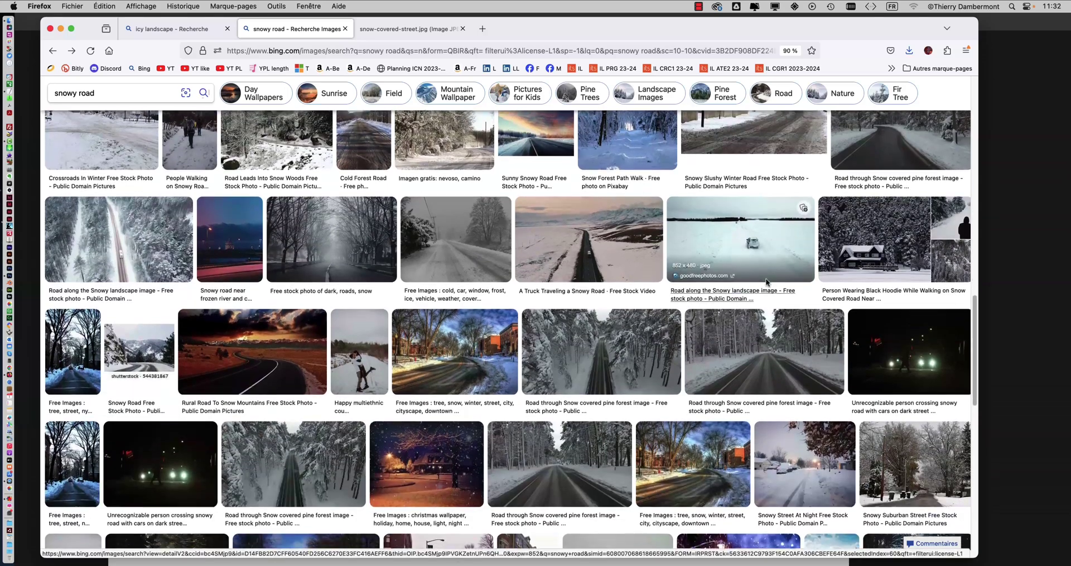
pyautogui.scroll(-2, 664, 266)
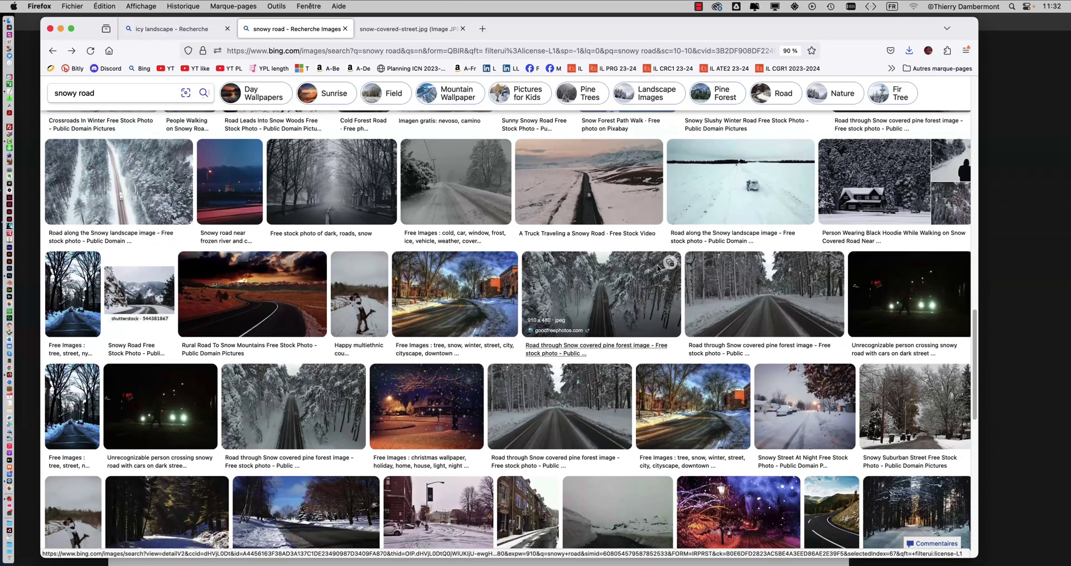
pyautogui.scroll(-3, 659, 269)
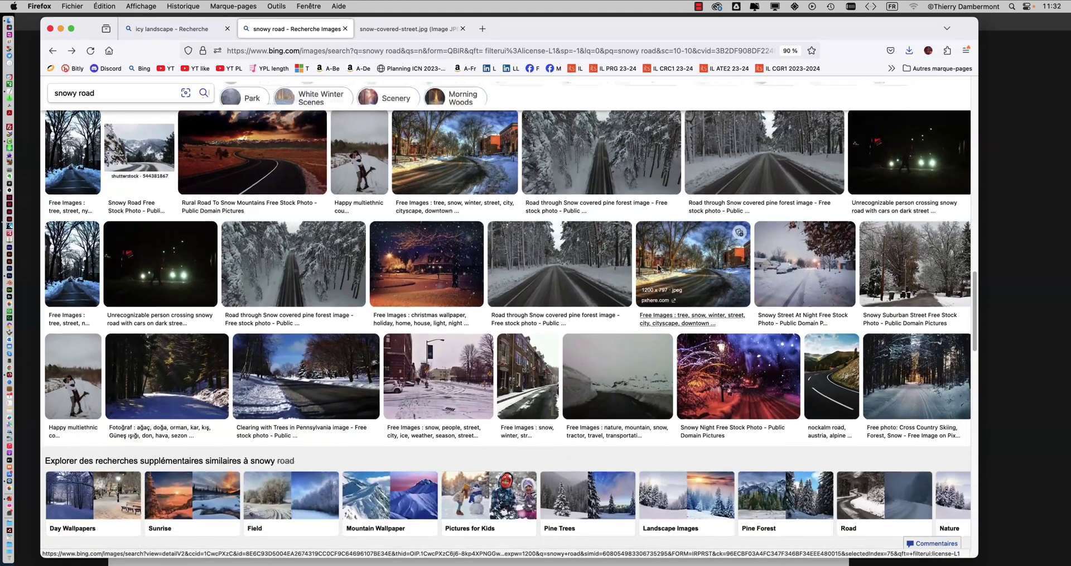
pyautogui.scroll(3, 659, 268)
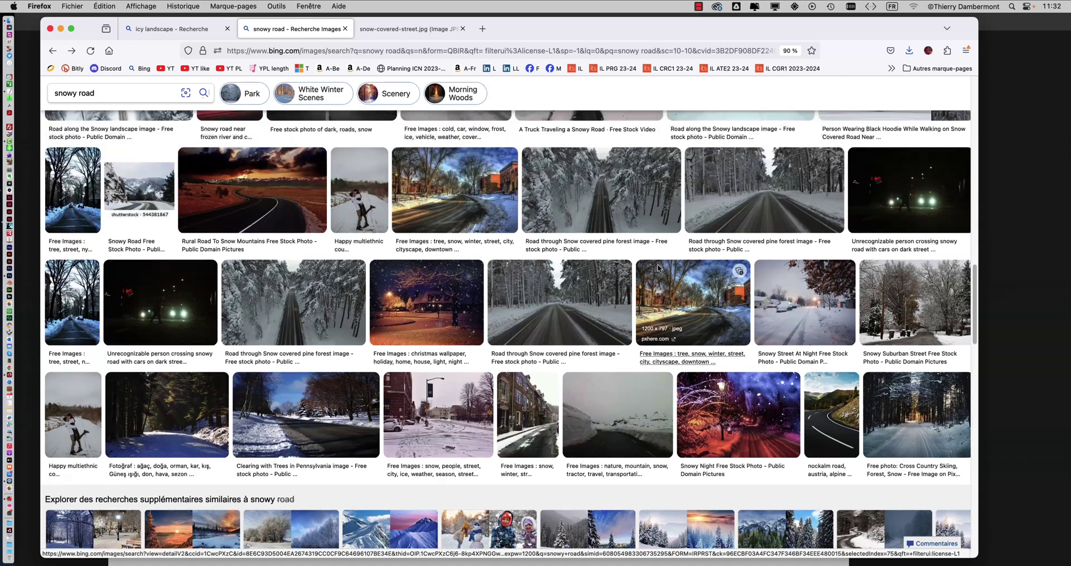
pyautogui.click(742, 218)
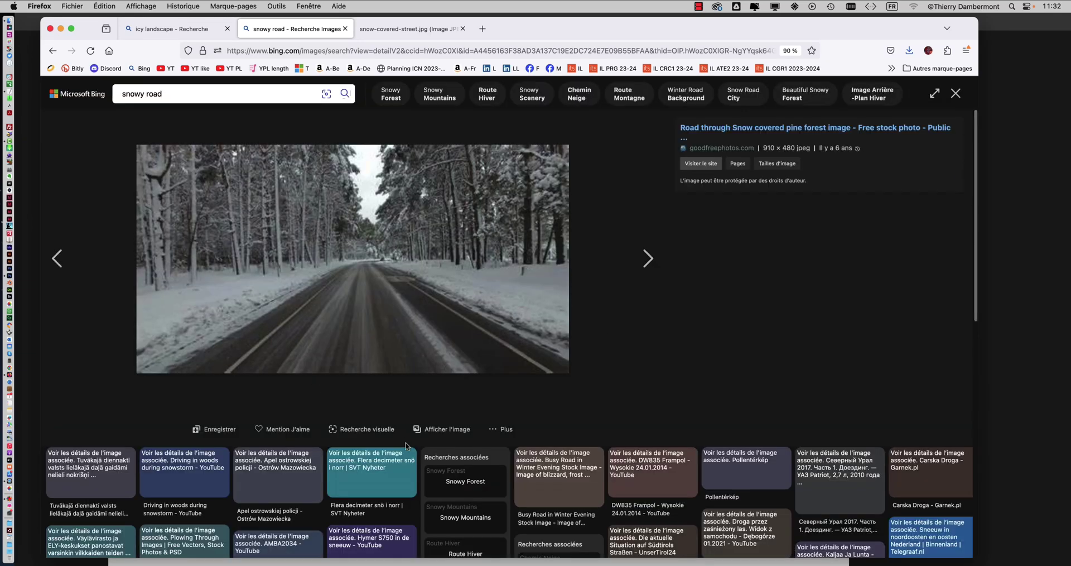
pyautogui.click(444, 430)
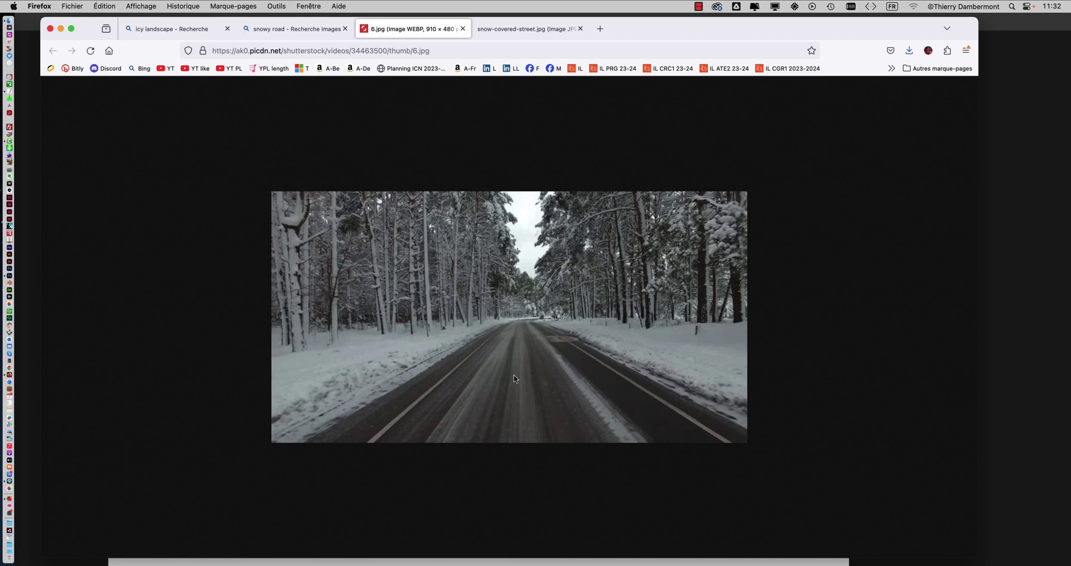
# Go back to the results and open the snowy city junction photo with the brick building at full size.
pyautogui.click(273, 27)
pyautogui.click(956, 93)
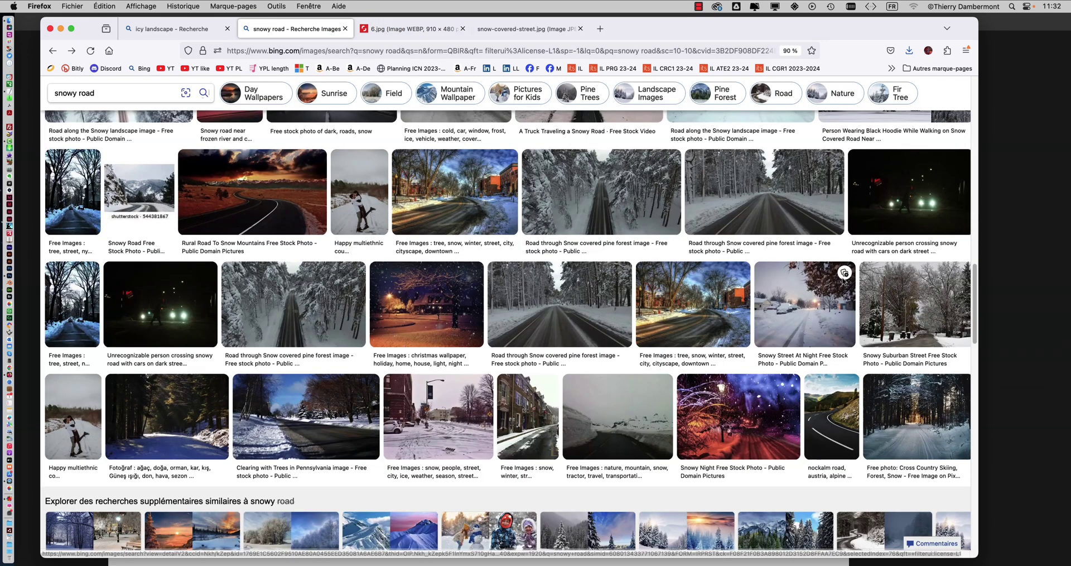
pyautogui.scroll(-3, 844, 284)
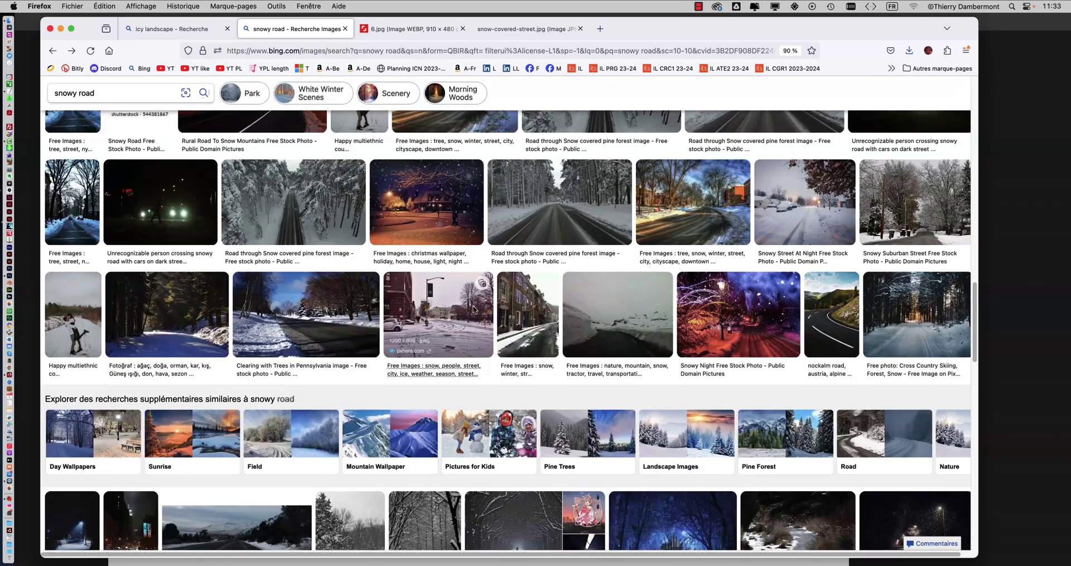
pyautogui.click(438, 335)
pyautogui.click(438, 429)
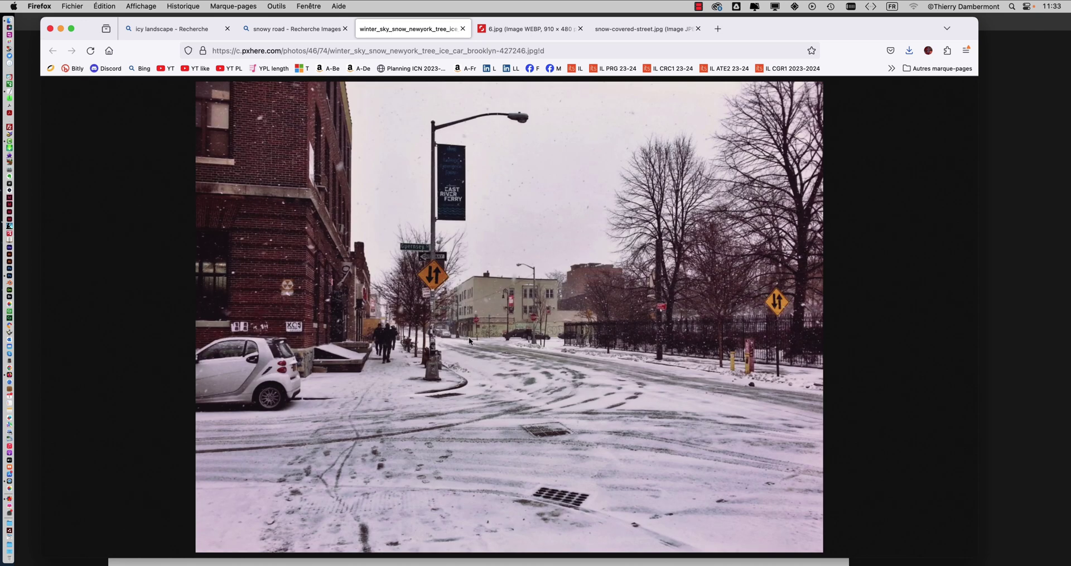
# Save the snowy city junction photo as a JPEG image in the PHOTOSHOP folder, keeping the proposed file name.
pyautogui.rightClick(506, 361)
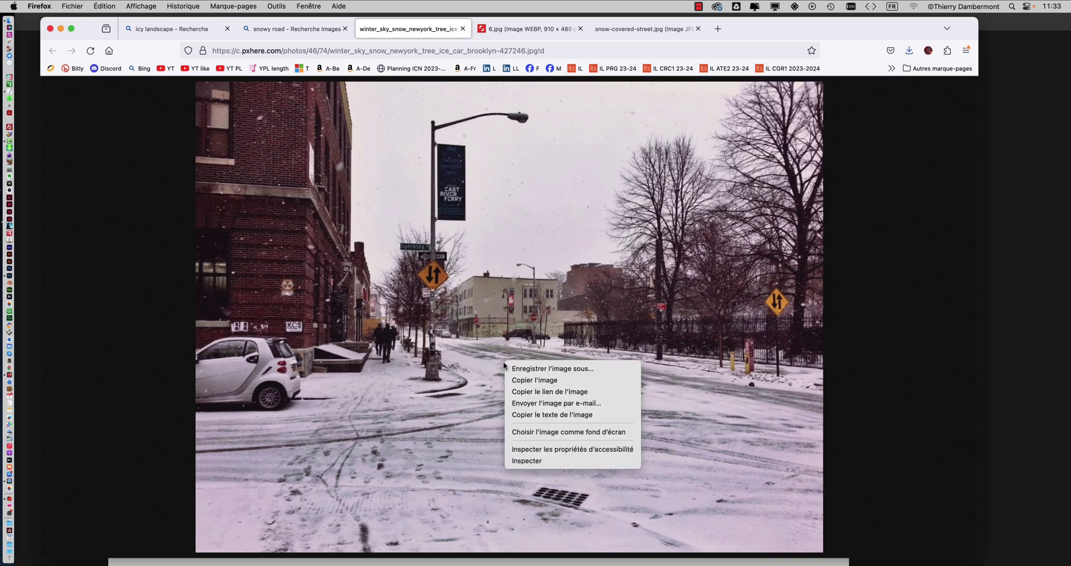
pyautogui.click(578, 373)
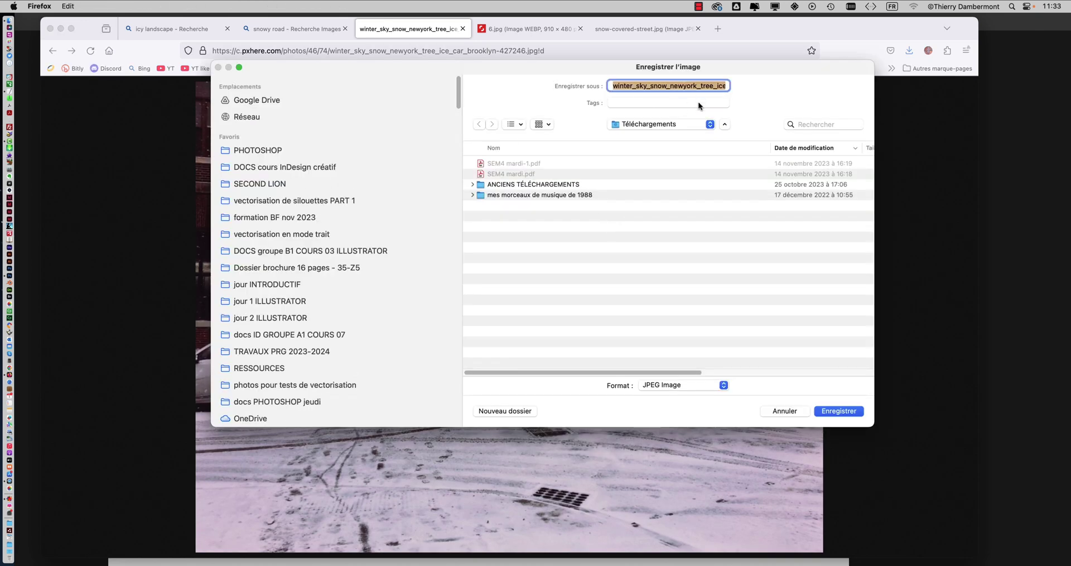
pyautogui.click(304, 150)
pyautogui.click(837, 412)
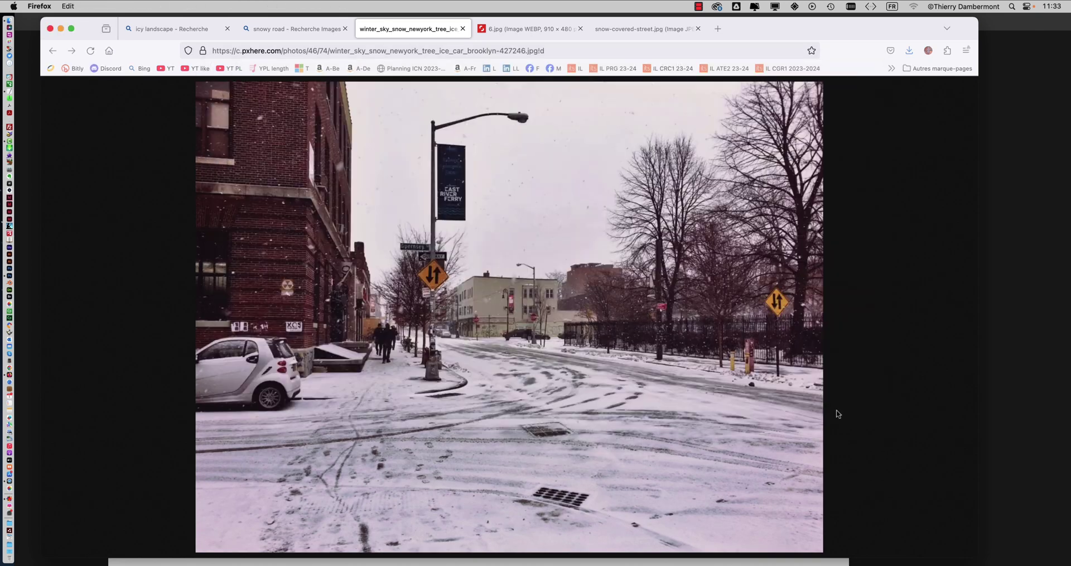
# Return to the results, browse further and open the Snowy Forest Path photo with the orange-leaved tree at full size.
pyautogui.hotkey('ctrl', 'shift', 'Tab')
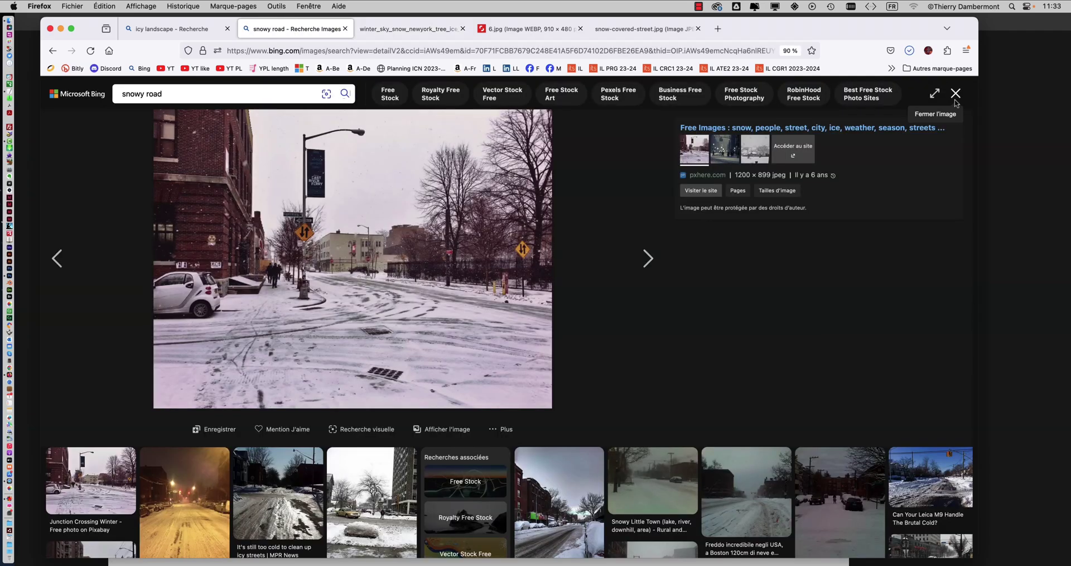
pyautogui.click(955, 100)
pyautogui.scroll(-5, 722, 240)
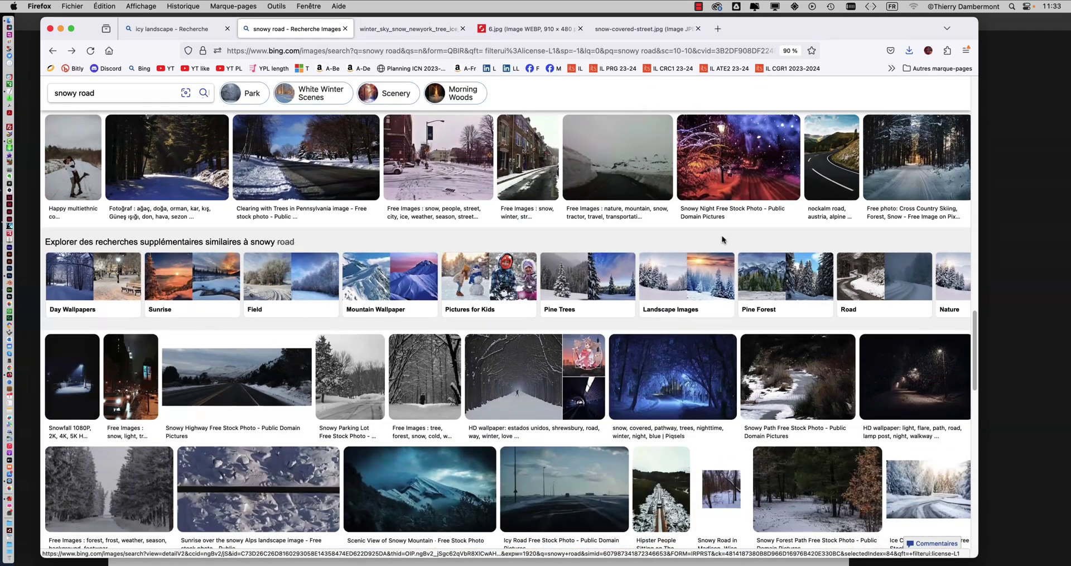
pyautogui.scroll(-2, 722, 239)
pyautogui.scroll(-2, 809, 248)
pyautogui.click(825, 251)
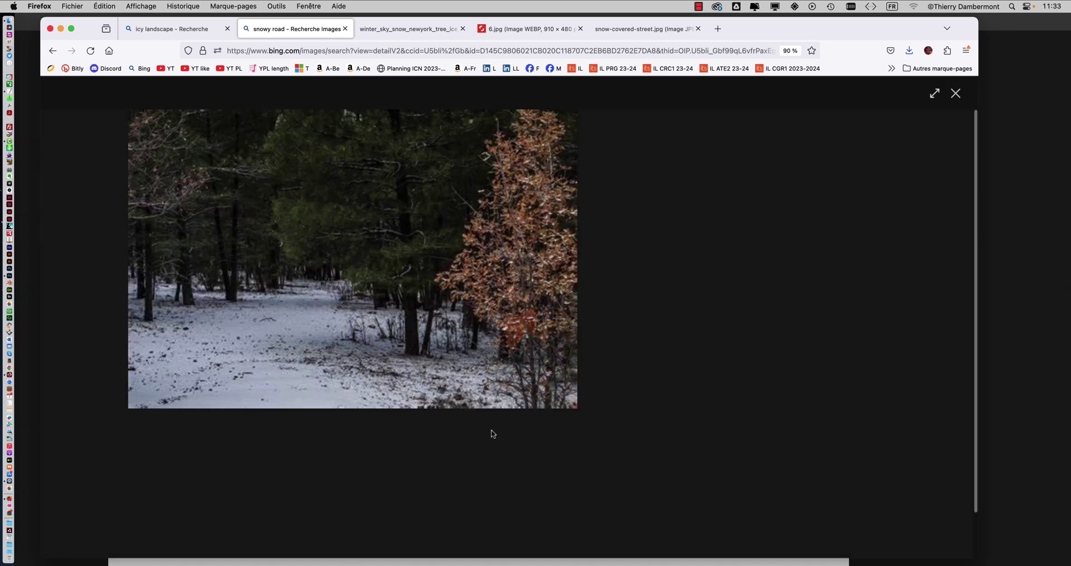
pyautogui.click(437, 432)
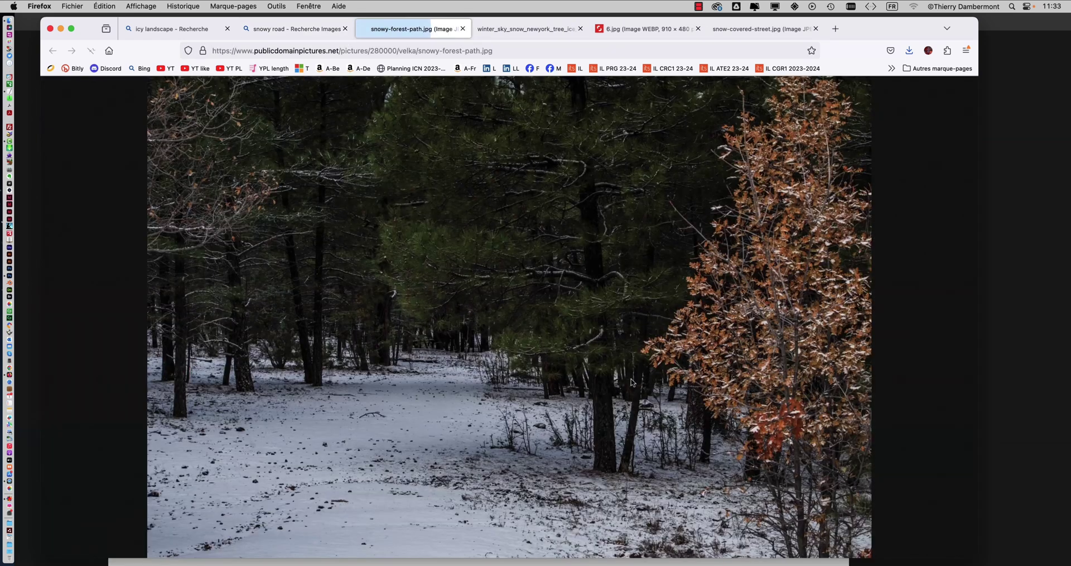
# Save the forest path photo as snowy-forest-path.jpg in the PHOTOSHOP folder.
pyautogui.rightClick(494, 341)
pyautogui.click(519, 346)
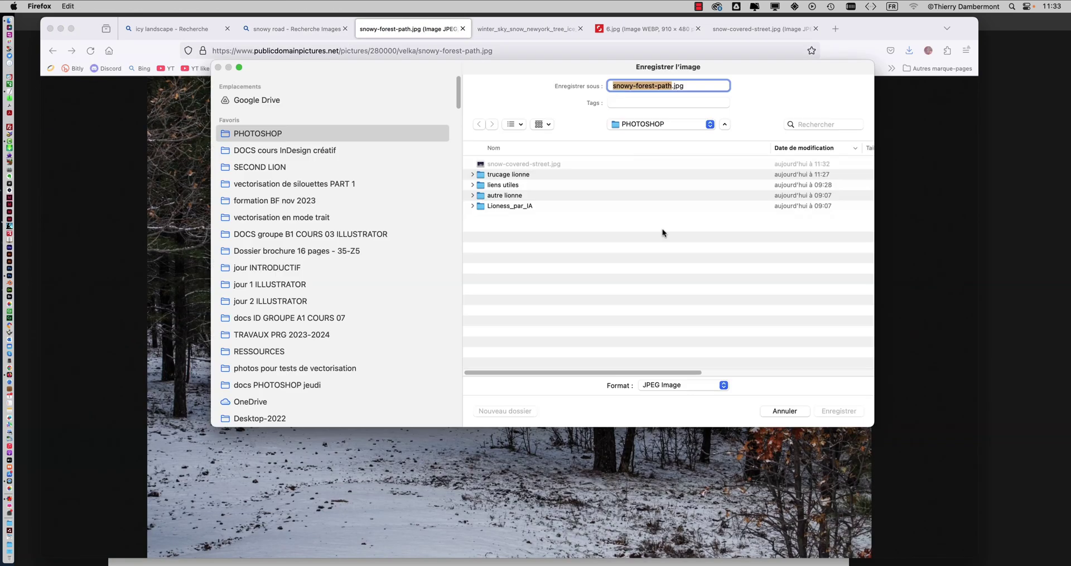
pyautogui.click(838, 411)
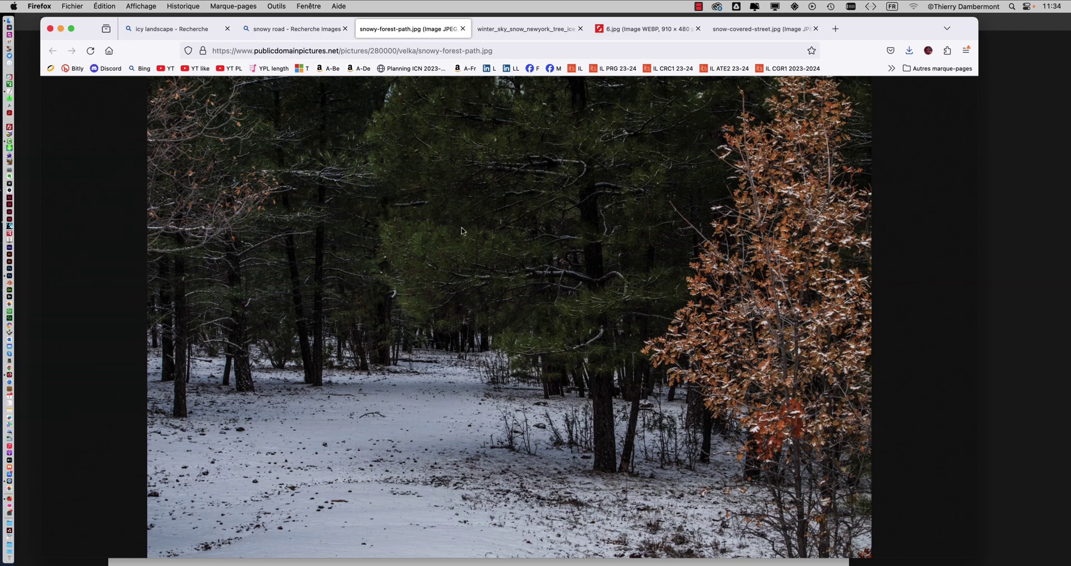
# Review the other opened photos and bring the snowy city junction photo back into view.
pyautogui.click(648, 29)
pyautogui.click(539, 30)
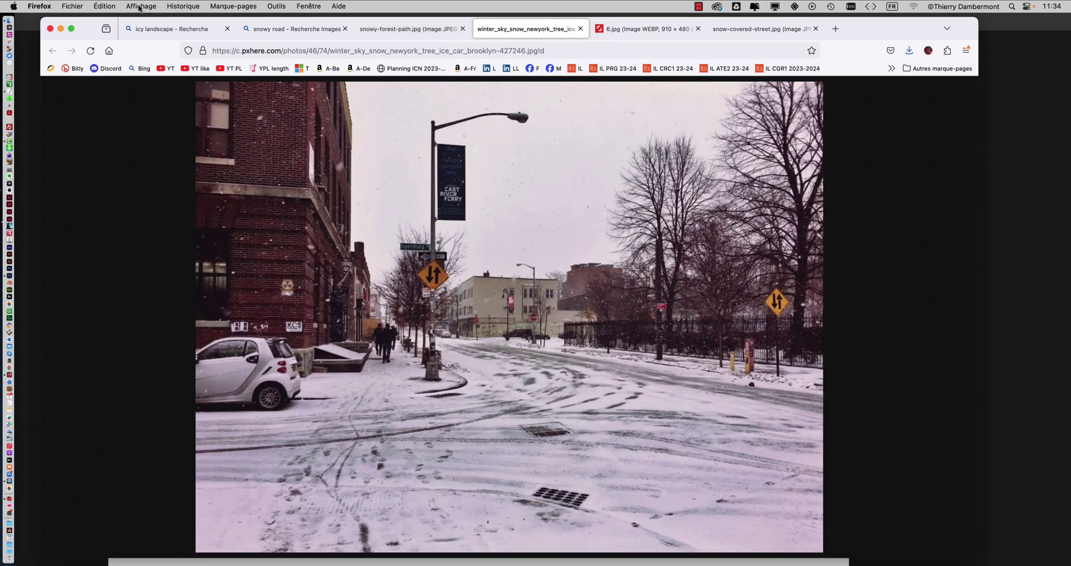
# Switch to the lioness document in Photoshop and browse to the PHOTOSHOP folder for opening an image.
pyautogui.click(62, 28)
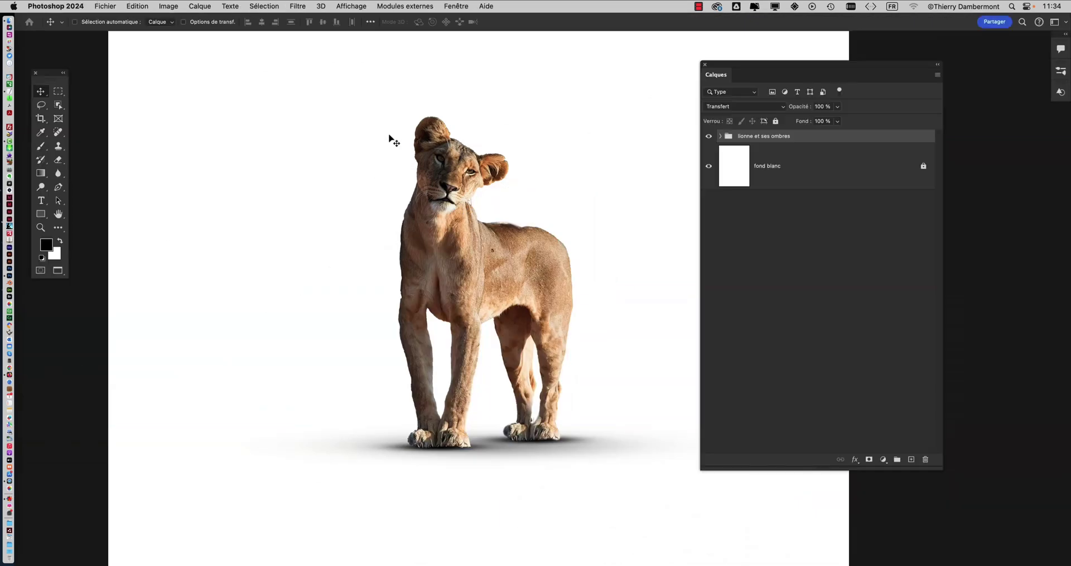
pyautogui.scroll(-3, 509, 229)
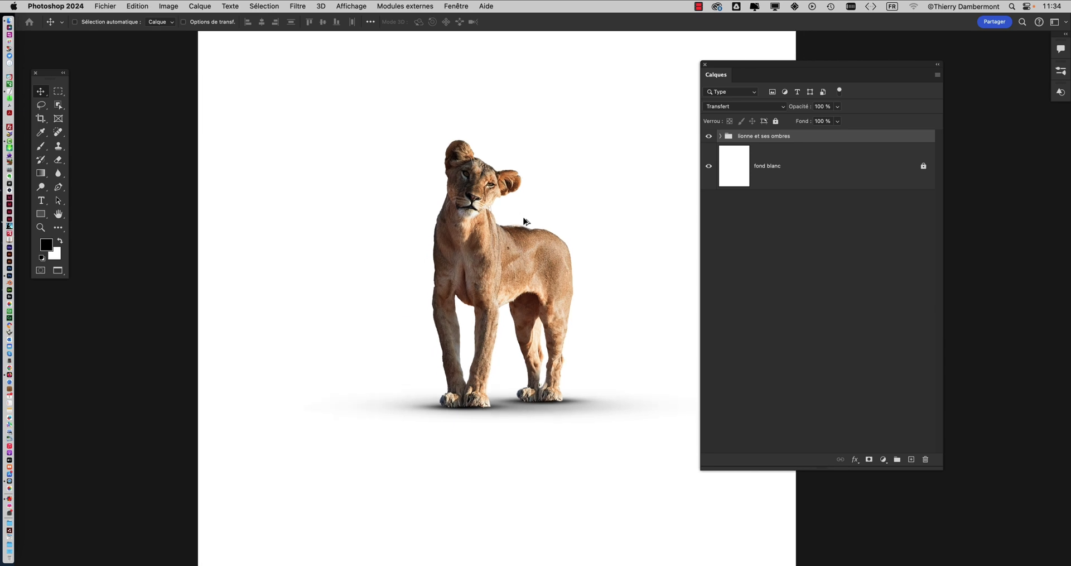
pyautogui.click(97, 4)
pyautogui.click(107, 29)
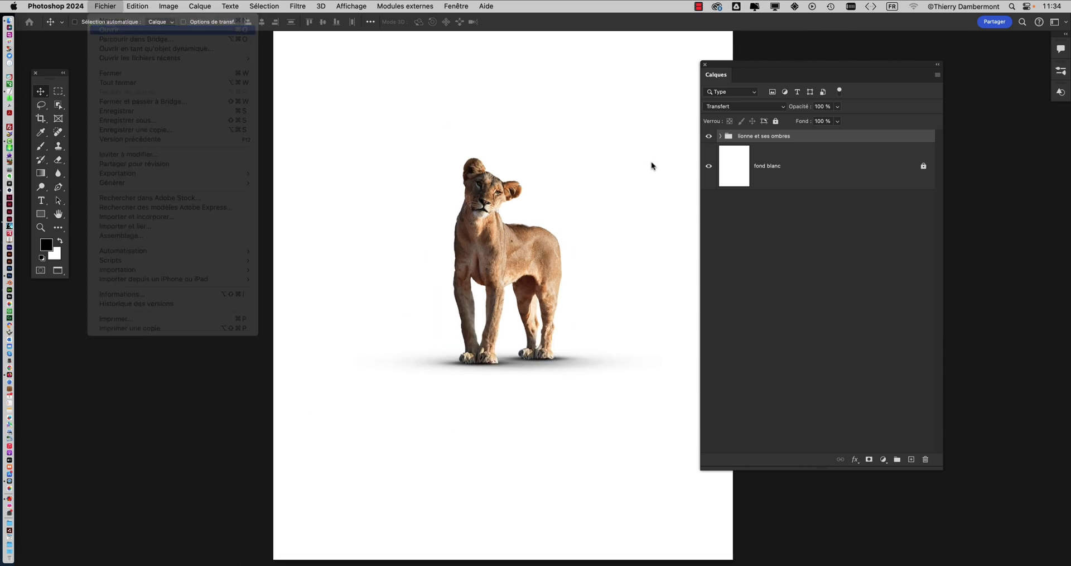
pyautogui.click(311, 130)
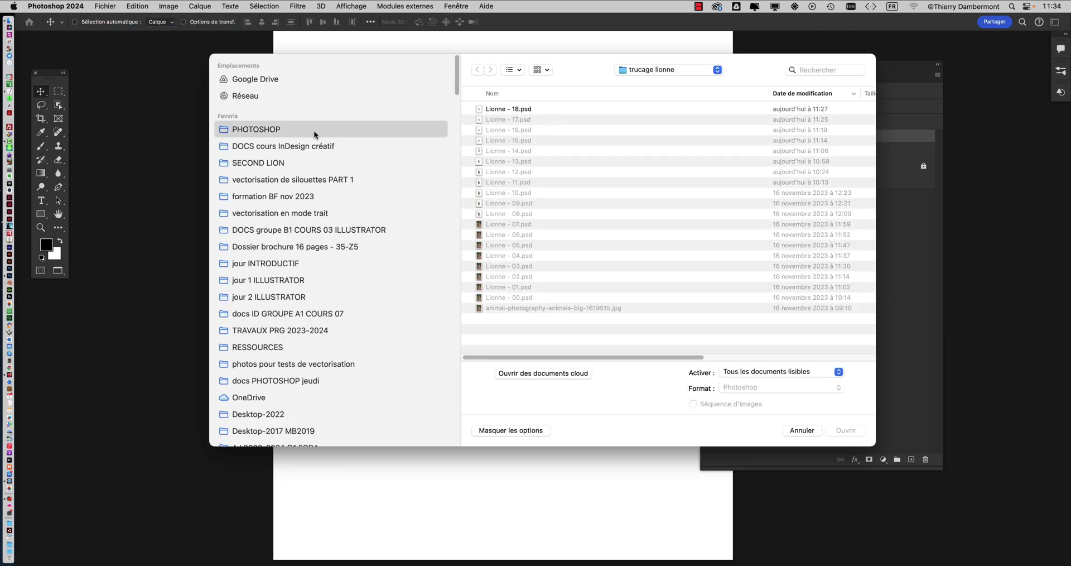
# Preview the snowy forest path, snowy city junction and snow-covered street photos in the PHOTOSHOP folder to compare them.
pyautogui.click(516, 109)
pyautogui.press('space')
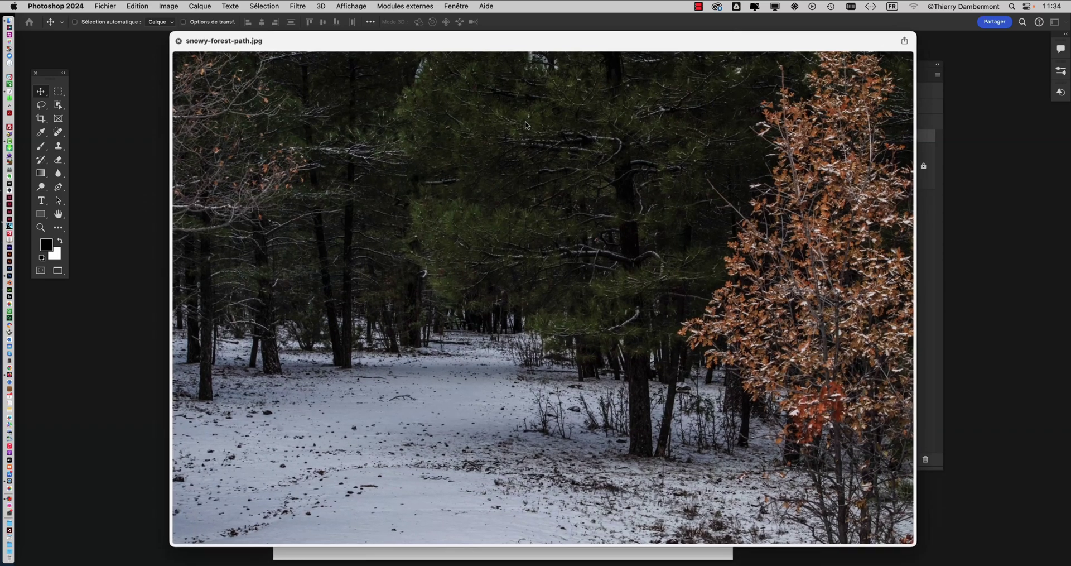
pyautogui.press('space')
pyautogui.click(523, 120)
pyautogui.press('space')
pyautogui.press('space')
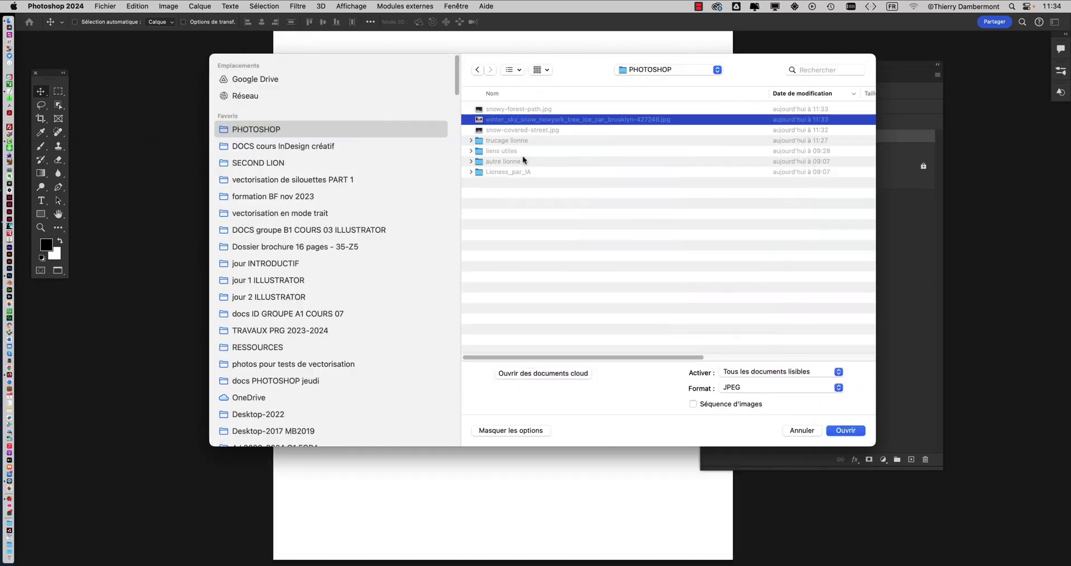
pyautogui.click(524, 135)
pyautogui.press('space')
pyautogui.press('space')
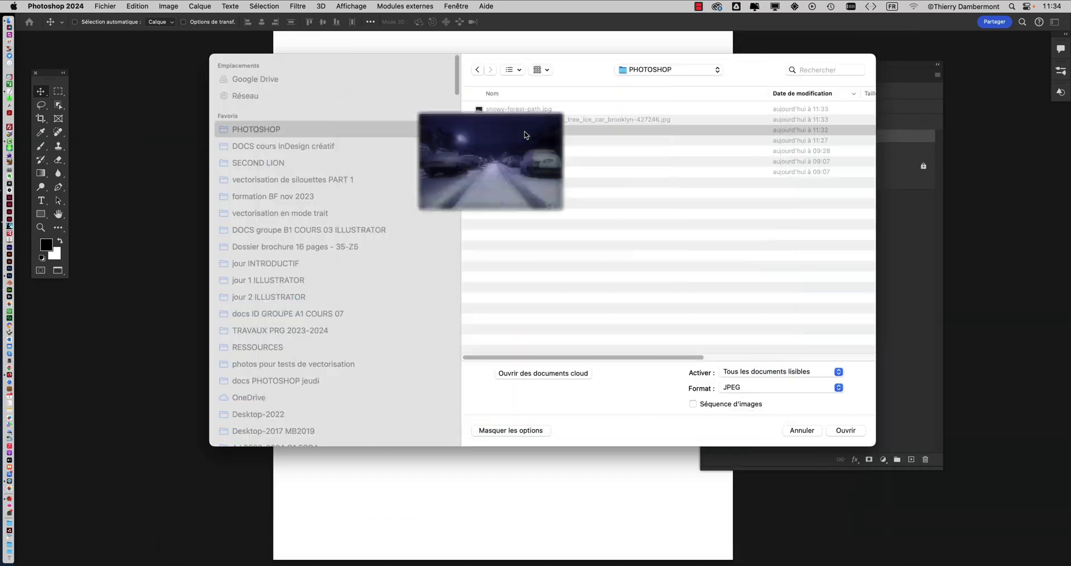
pyautogui.click(511, 120)
pyautogui.press('space')
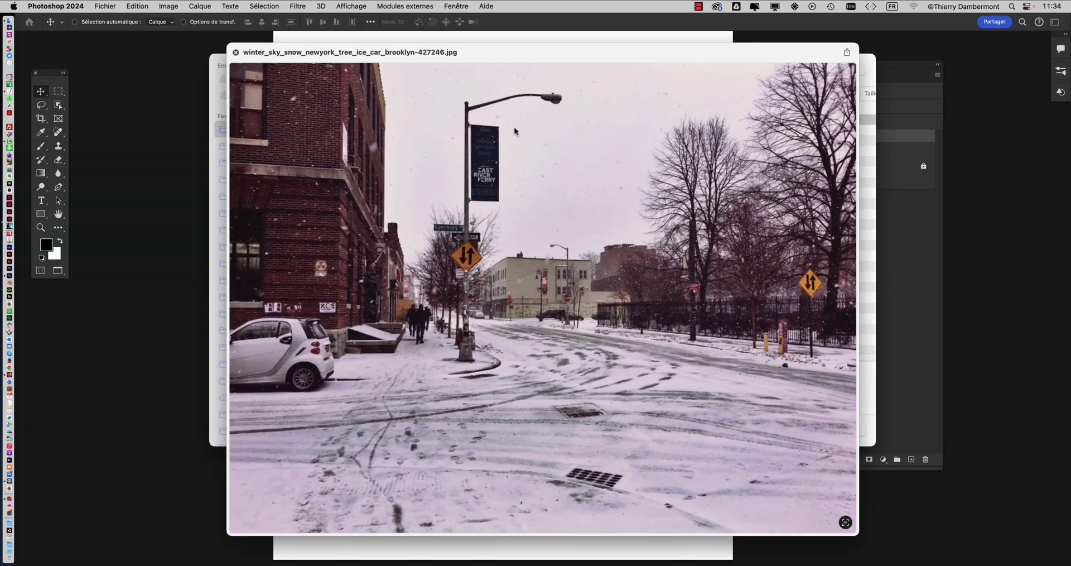
pyautogui.press('space')
pyautogui.click(518, 106)
pyautogui.press('space')
pyautogui.press('space')
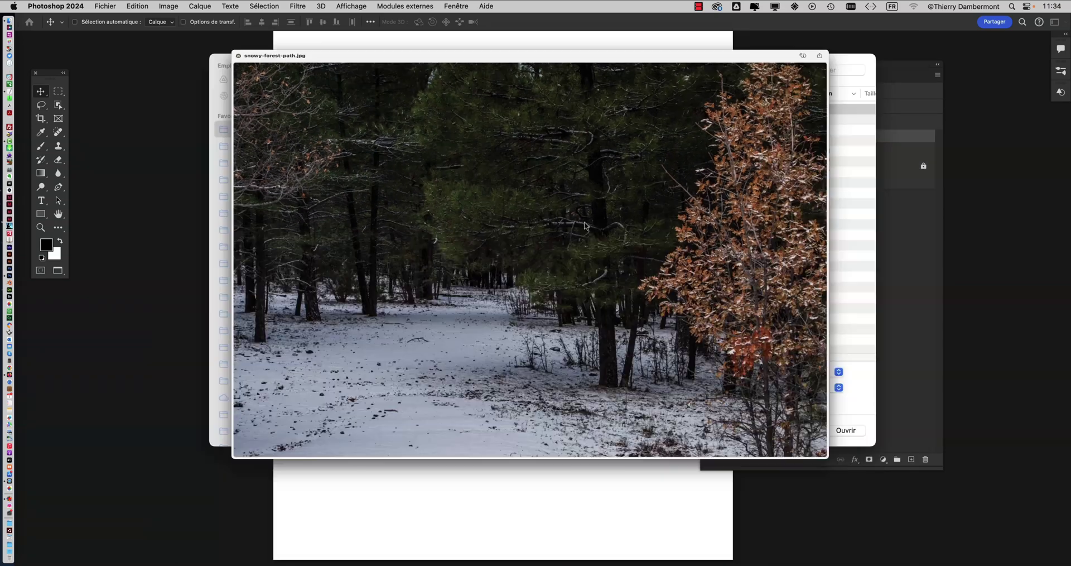
# Open the winter_sky_snow_newyork_tree_ice_car_brooklyn-427246.jpg photo and fit it to the screen.
pyautogui.click(525, 120)
pyautogui.click(863, 432)
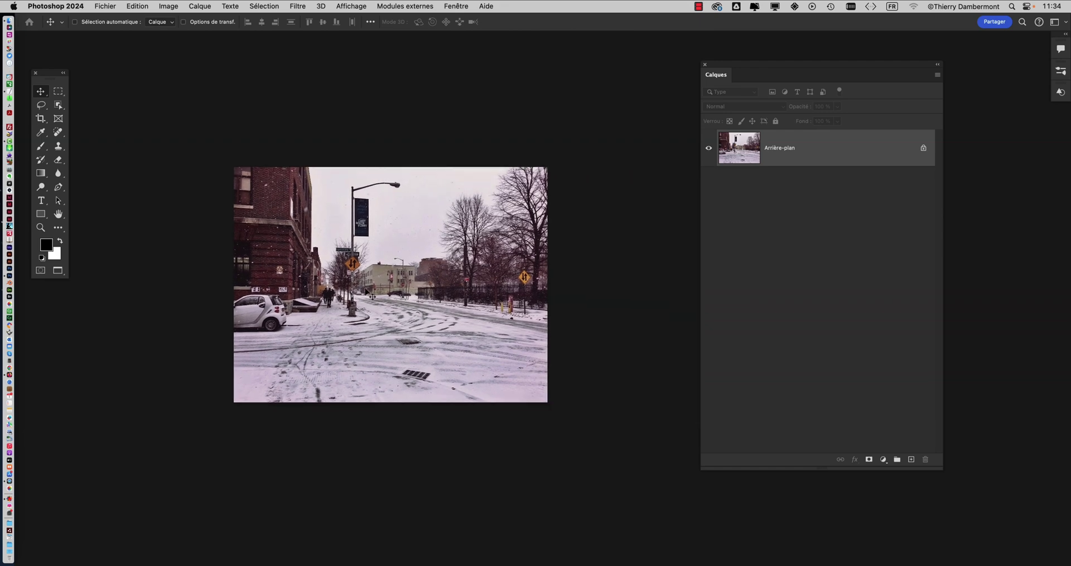
pyautogui.press('super+0')
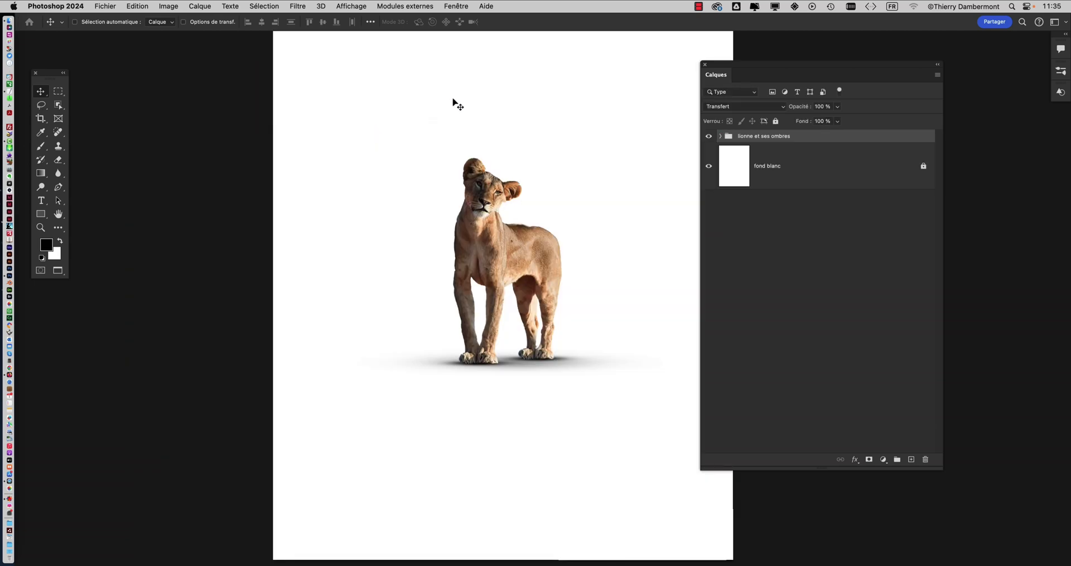
# Alternate between the open Lionne - 18.psd document and the snowy city junction photo in full screen mode.
pyautogui.click(452, 6)
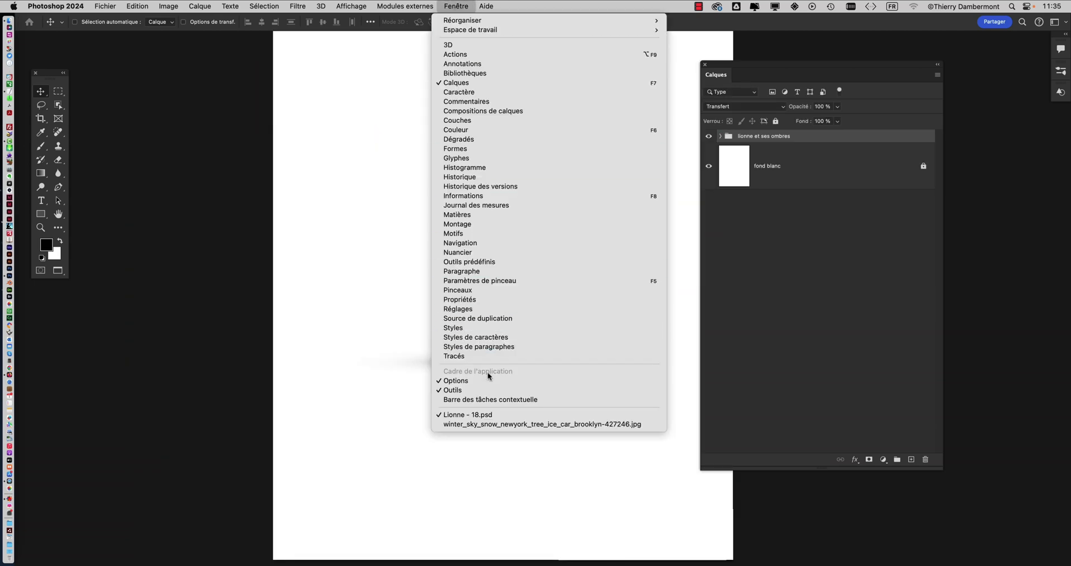
pyautogui.click(499, 425)
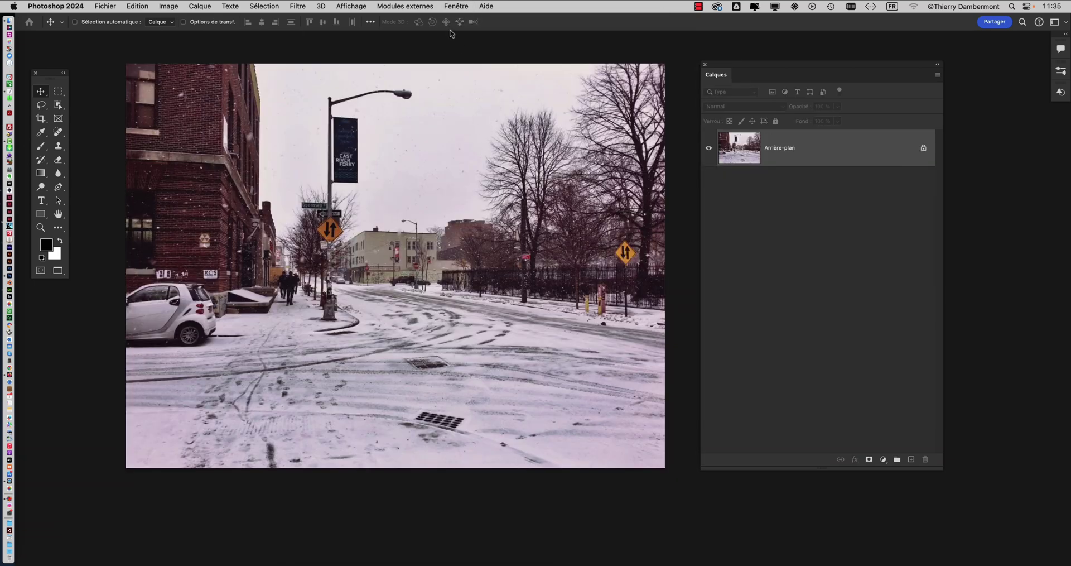
pyautogui.click(454, 6)
pyautogui.click(467, 414)
pyautogui.hotkey('ctrl', 'Tab')
pyautogui.hotkey('ctrl', 'Tab')
pyautogui.hotkey('ctrl', 'Tab')
# Change the screen mode to standard windows and alternate between the two tabbed documents, ending on the junction photo.
pyautogui.press('f')
pyautogui.press('f')
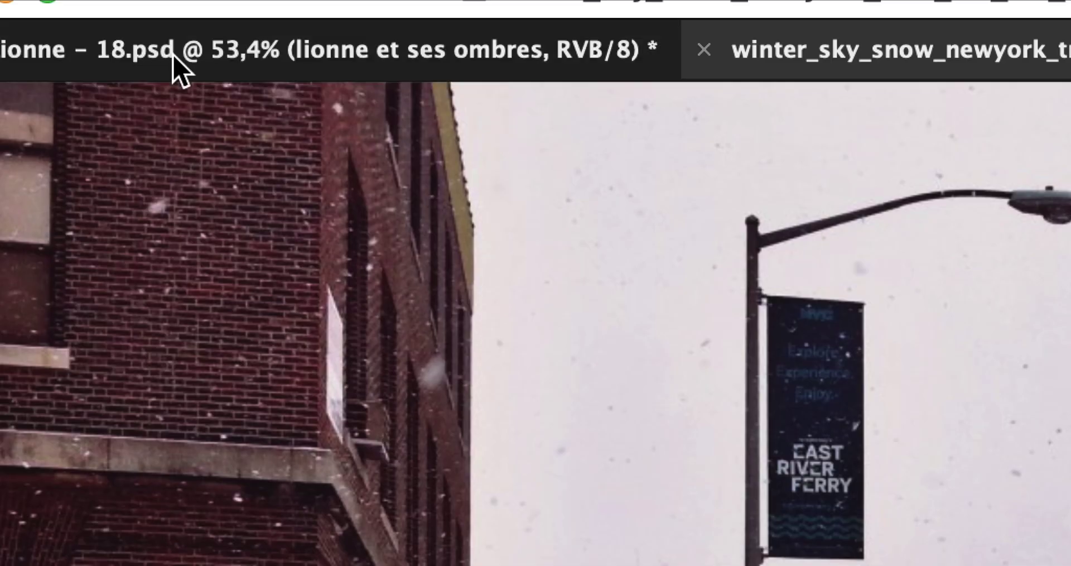
pyautogui.click(174, 54)
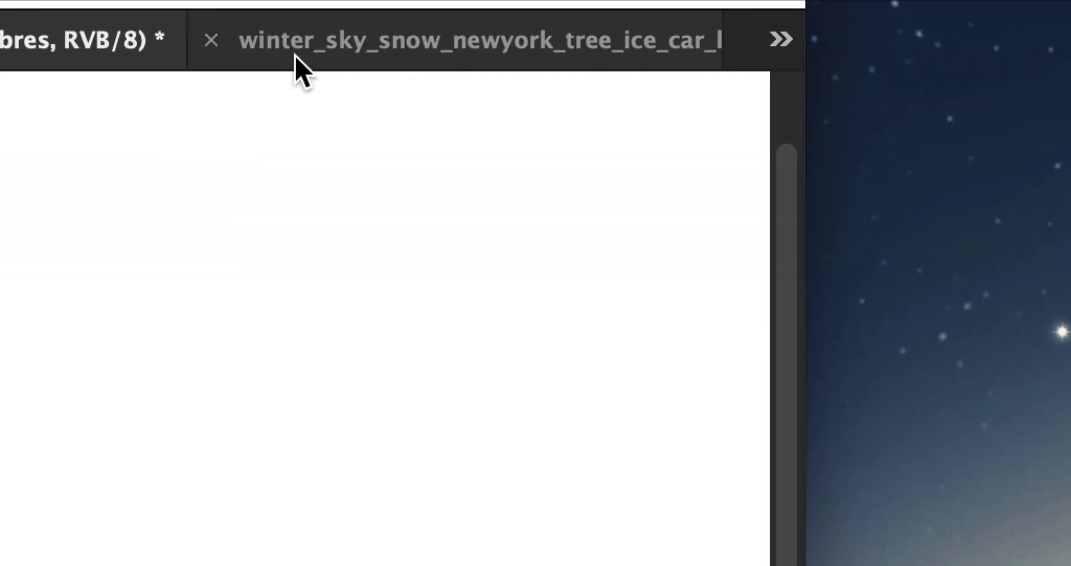
pyautogui.click(793, 52)
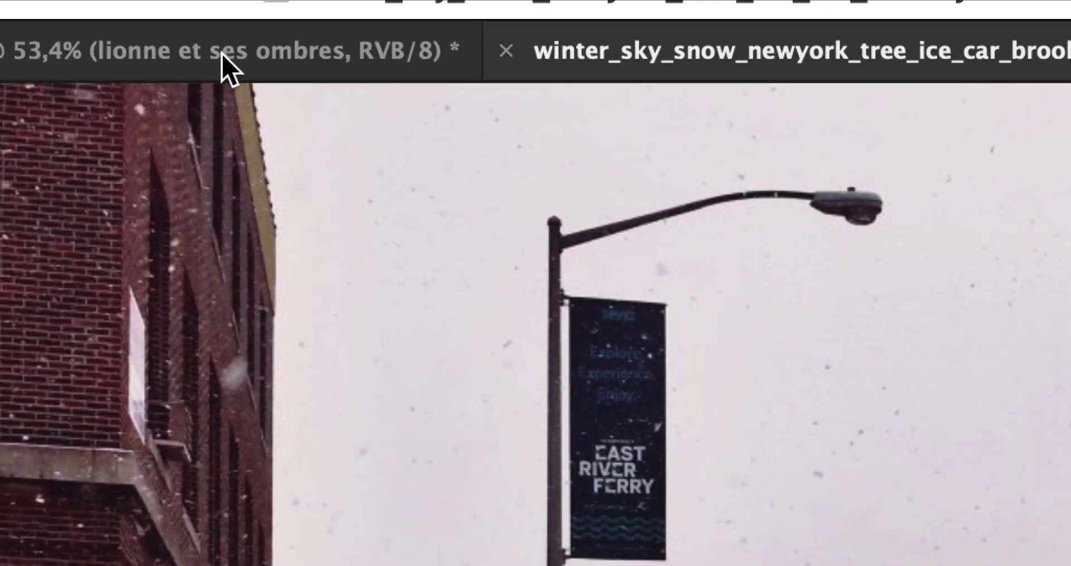
pyautogui.click(226, 53)
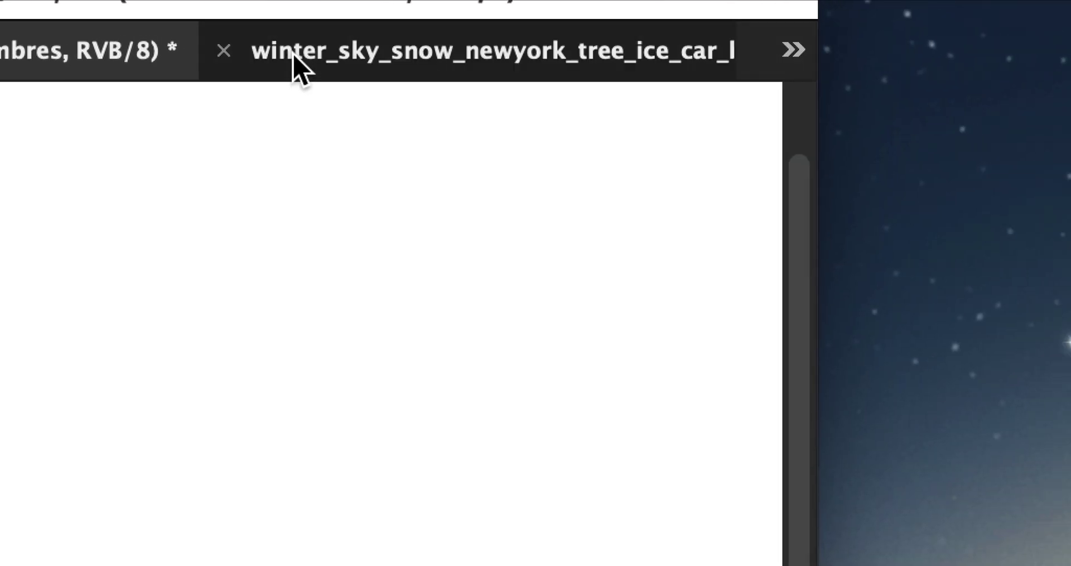
pyautogui.click(579, 56)
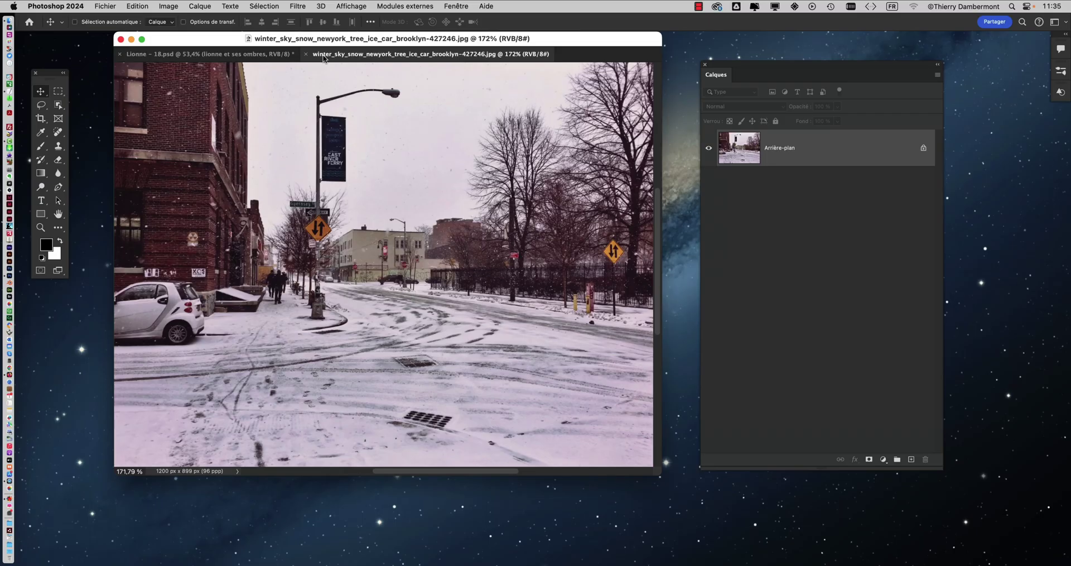
# Move the Layers panel away from the image and enlarge the document window so the whole junction photo fits.
pyautogui.moveTo(738, 67); pyautogui.dragTo(873, 86)
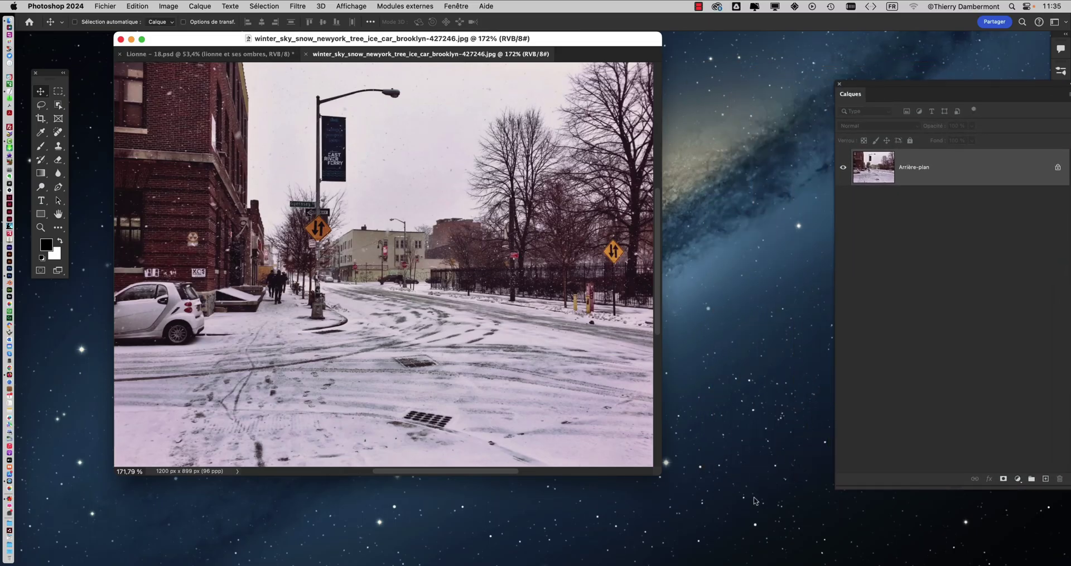
pyautogui.moveTo(660, 476); pyautogui.dragTo(850, 544)
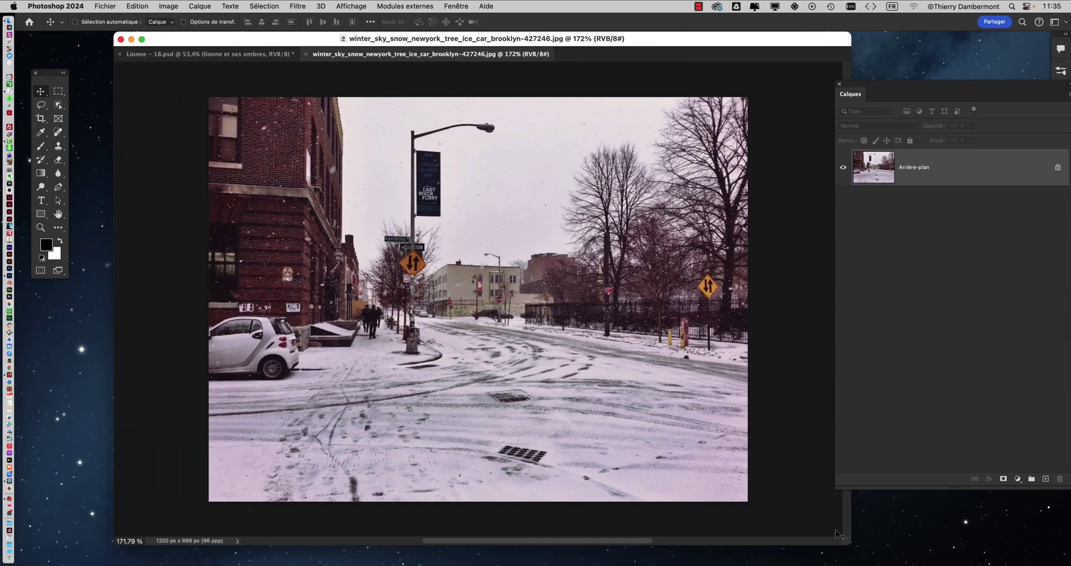
# Compare the lioness document and the junction photo by switching between their tabs, finishing on the photo.
pyautogui.click(215, 55)
pyautogui.click(340, 56)
pyautogui.click(212, 55)
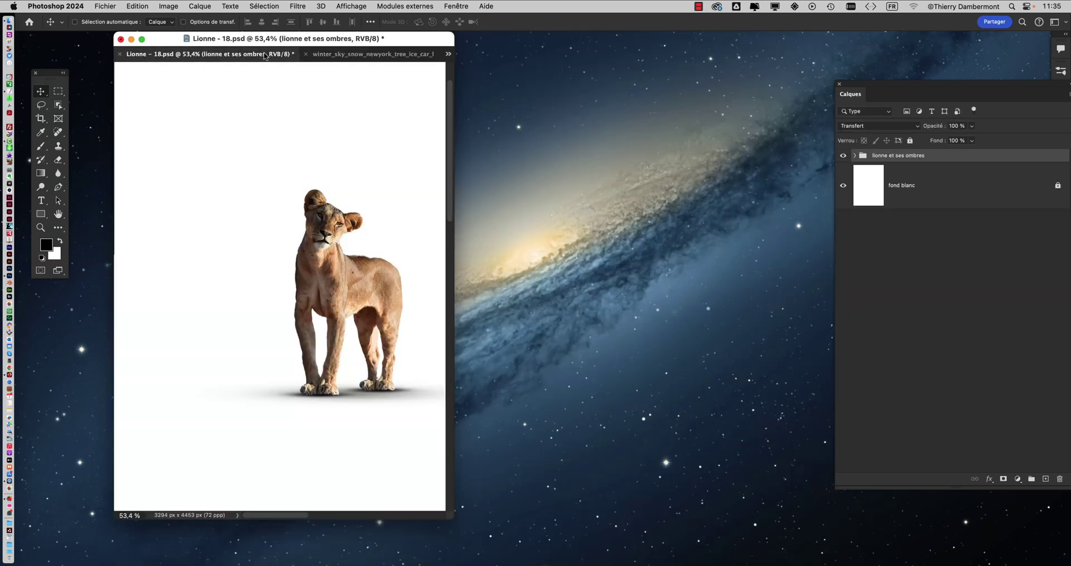
pyautogui.click(364, 57)
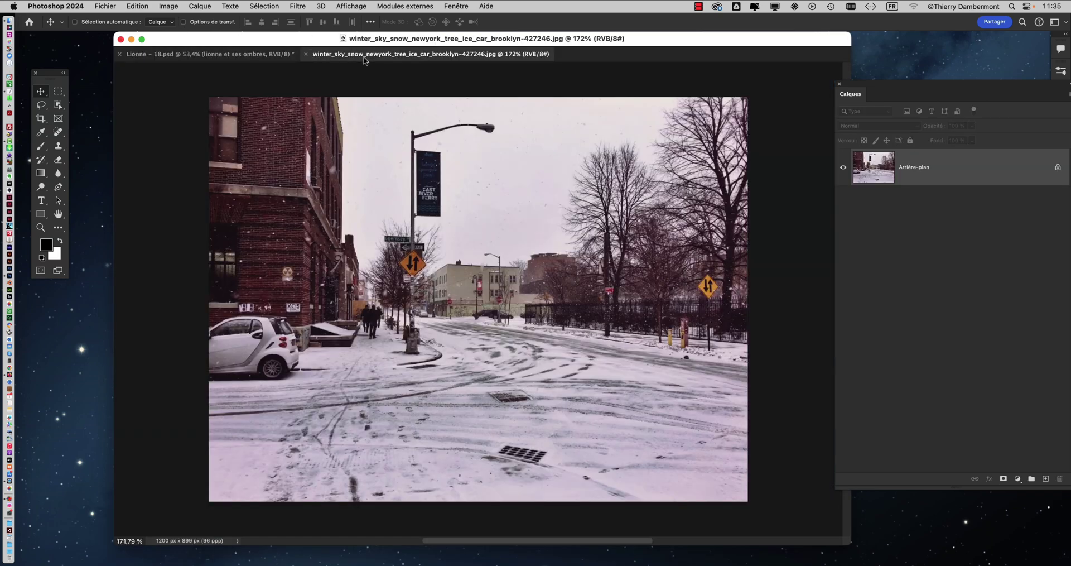
pyautogui.click(230, 56)
pyautogui.click(342, 58)
# Cycle the junction photo through the full screen modes with and without menus, ending in standard window mode.
pyautogui.press('f')
pyautogui.press('f')
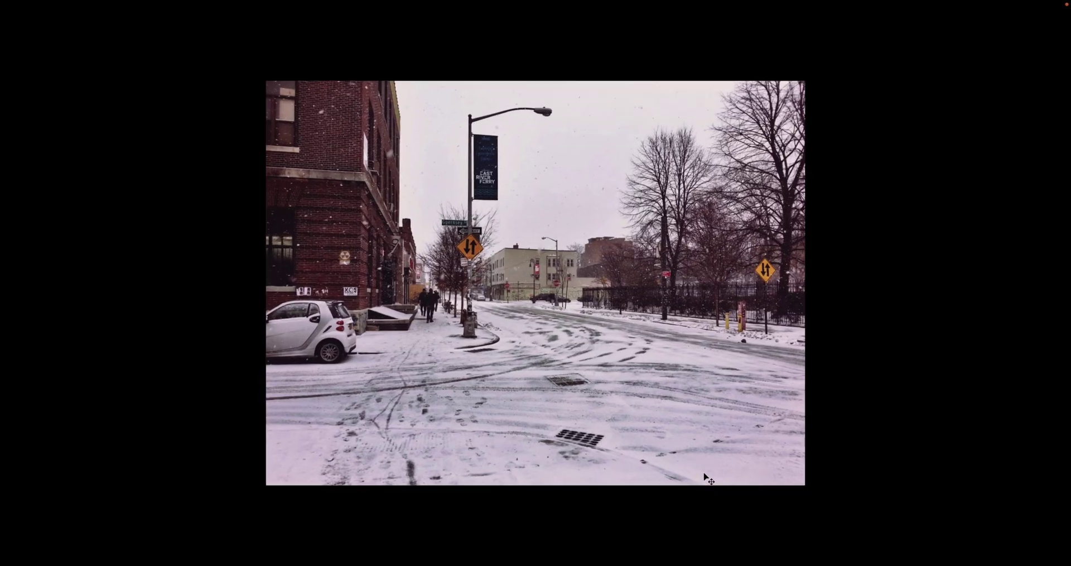
pyautogui.press('f')
pyautogui.press('f')
pyautogui.press('f')
pyautogui.press('f')
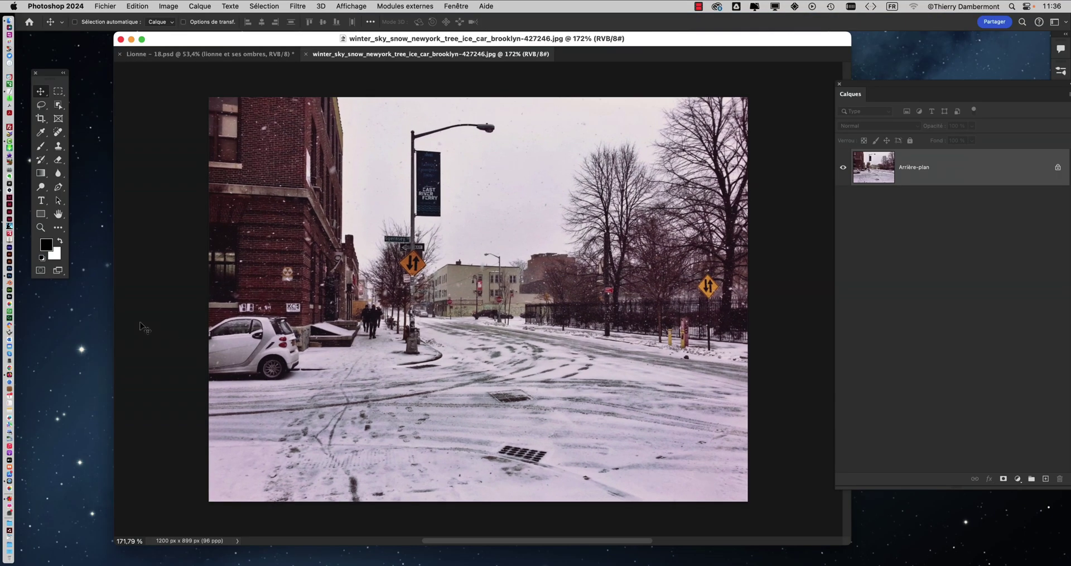
# Set the screen mode to full screen with menus, to standard windows, and again to full screen with menus.
pyautogui.click(59, 271)
pyautogui.click(59, 272)
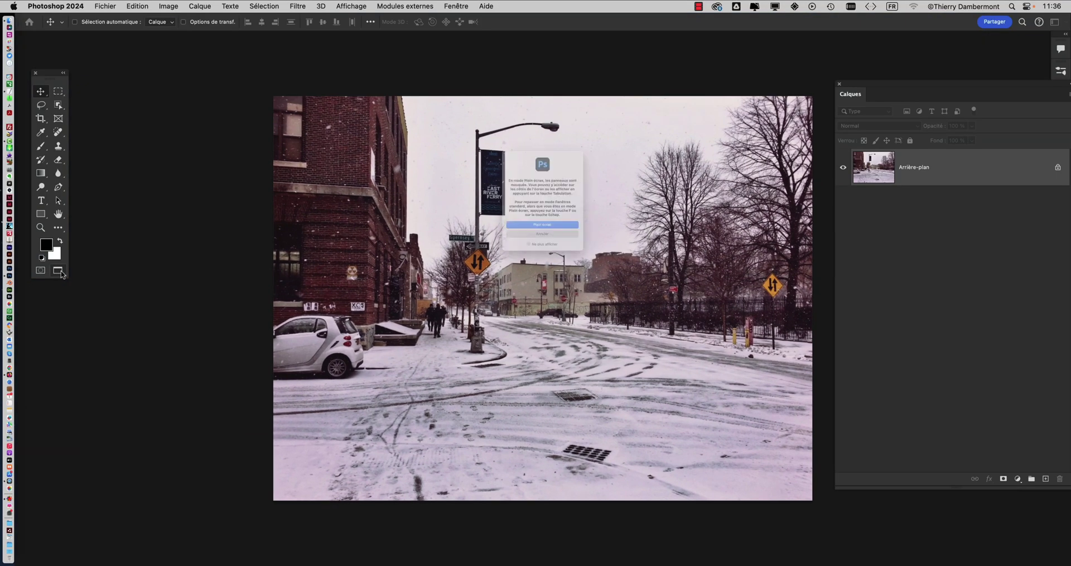
pyautogui.click(527, 266)
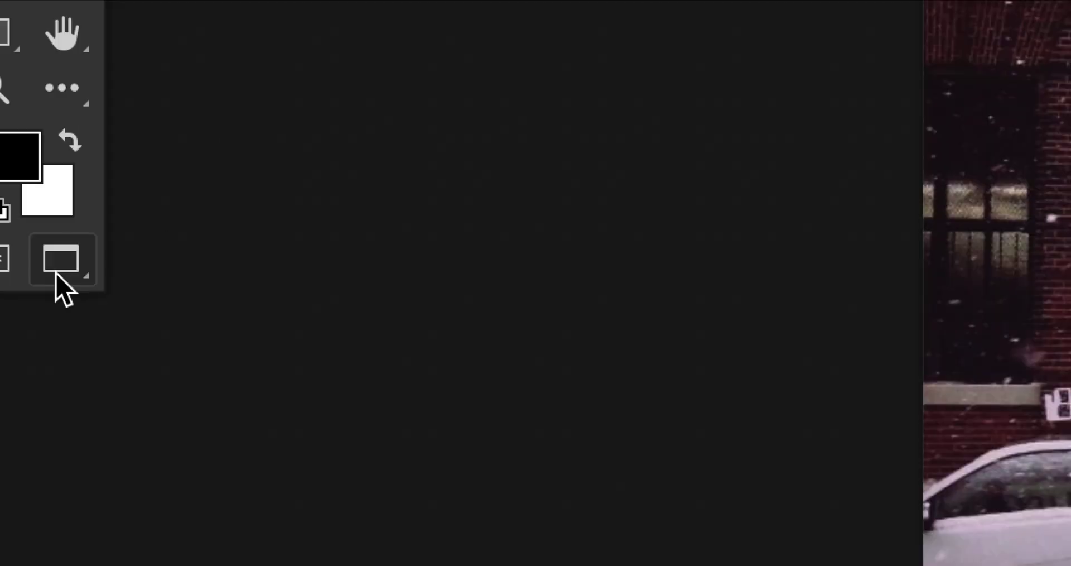
pyautogui.click(56, 274)
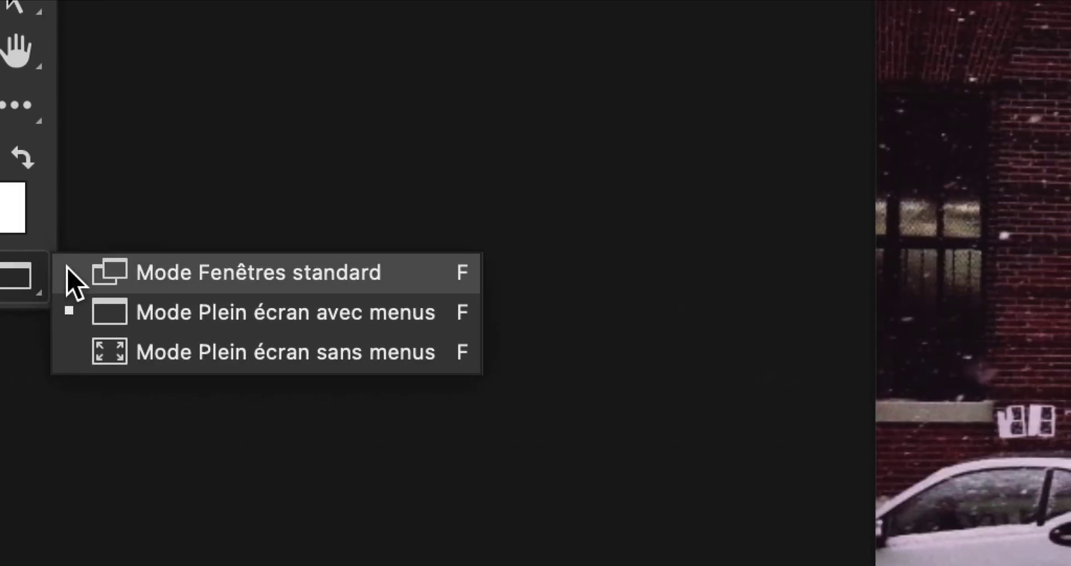
pyautogui.click(128, 256)
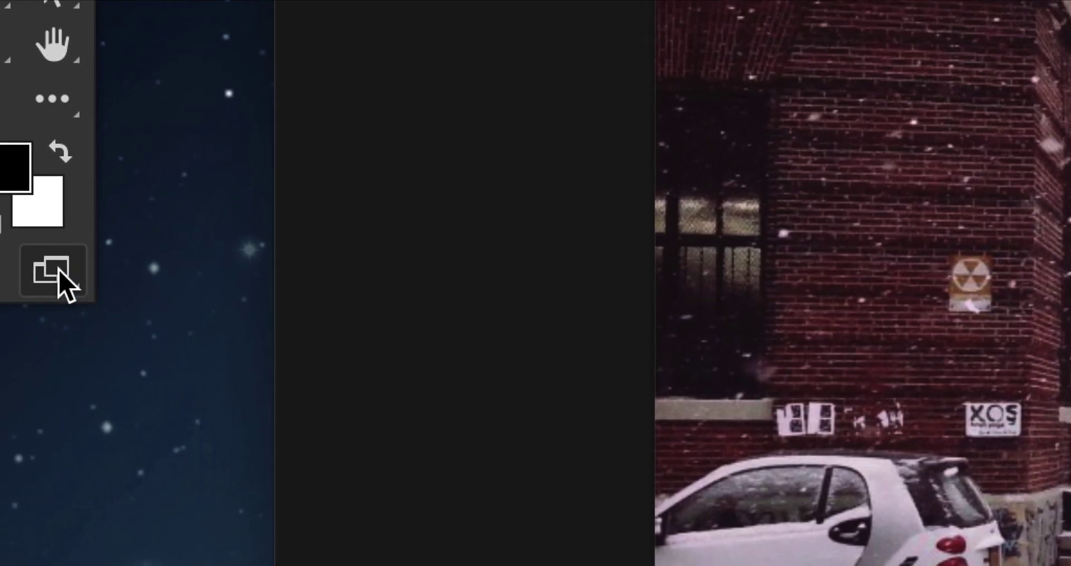
pyautogui.click(59, 272)
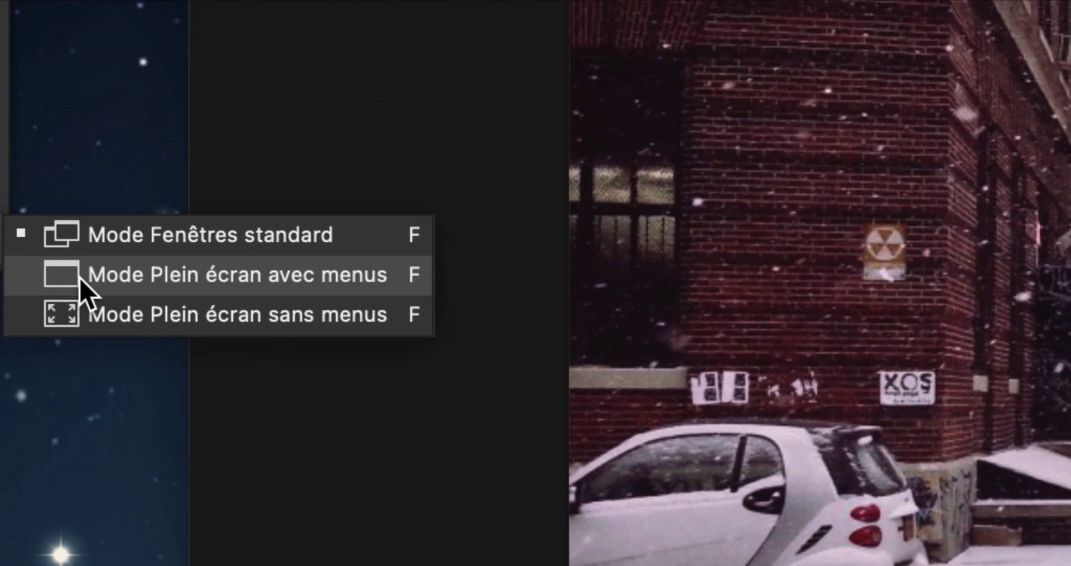
pyautogui.click(167, 307)
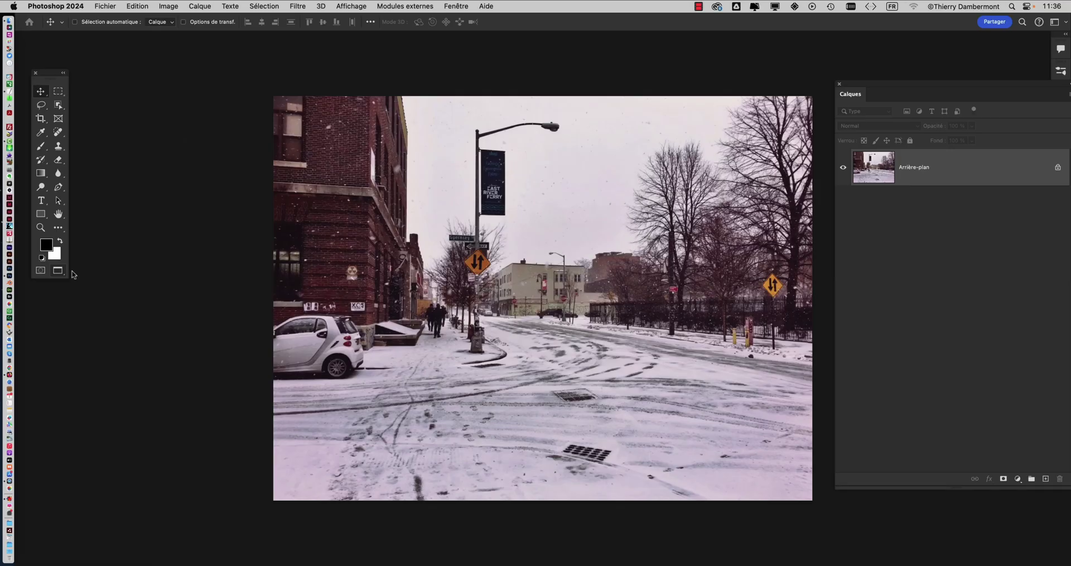
# Show the junction photo in full screen mode without menus, and exit to standard window mode.
pyautogui.click(58, 272)
pyautogui.click(77, 289)
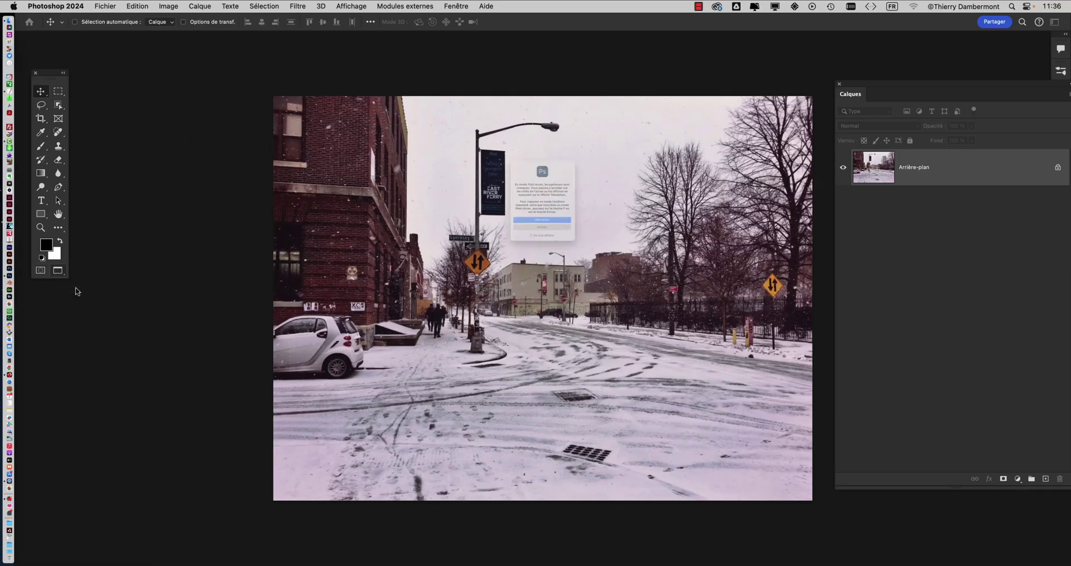
pyautogui.click(563, 250)
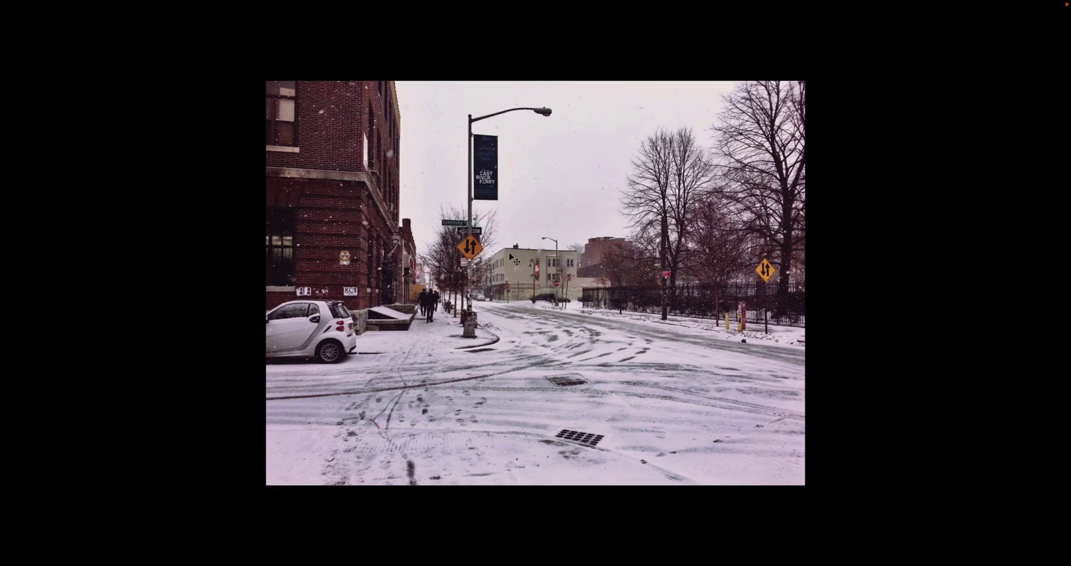
pyautogui.press('Escape')
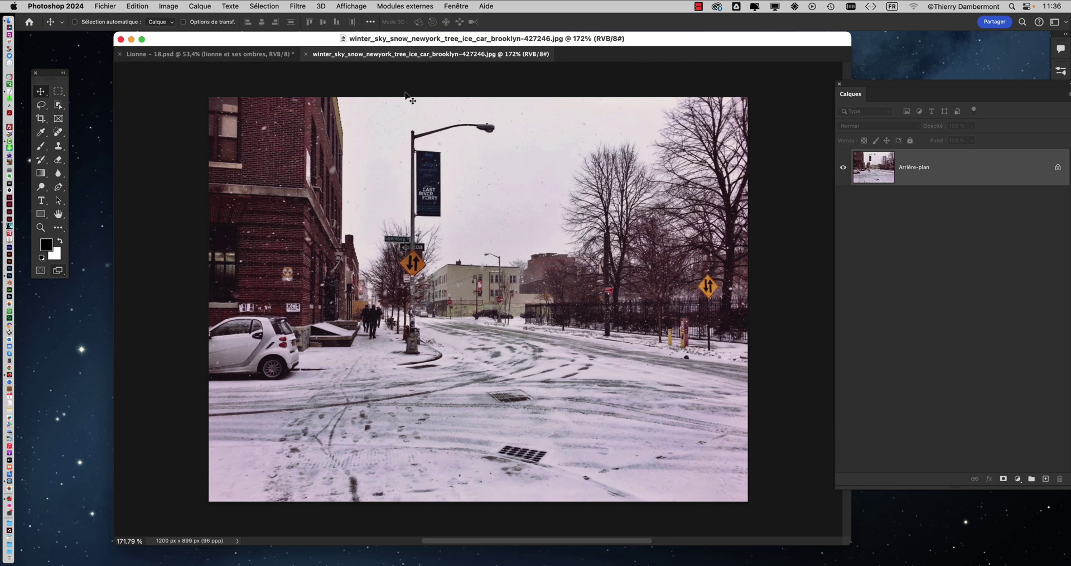
# Reposition the tabbed document window beside the toolbox and bring Lionne - 18.psd to the front.
pyautogui.moveTo(431, 45); pyautogui.dragTo(386, 47)
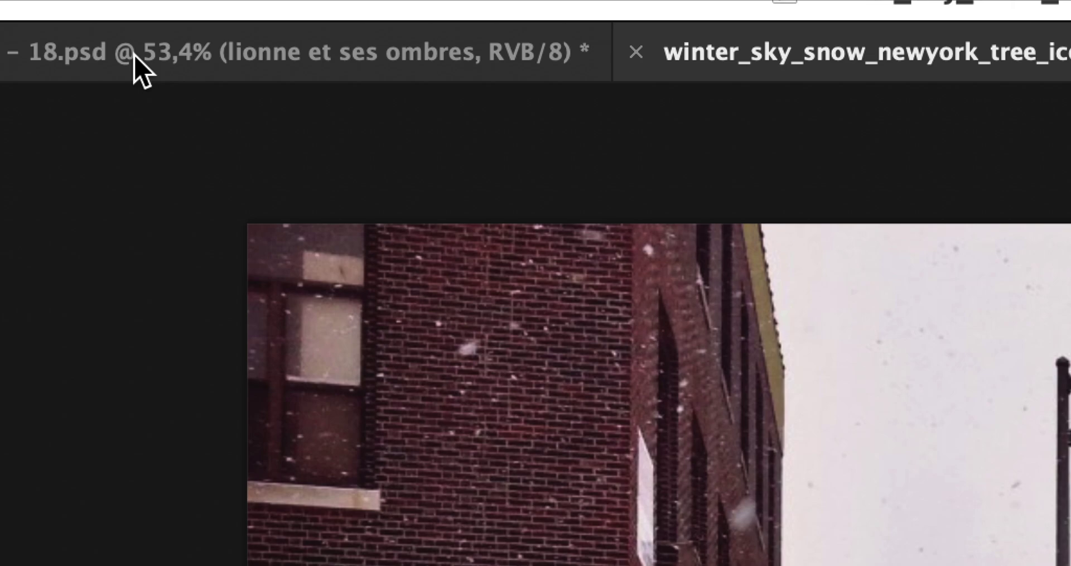
pyautogui.click(135, 56)
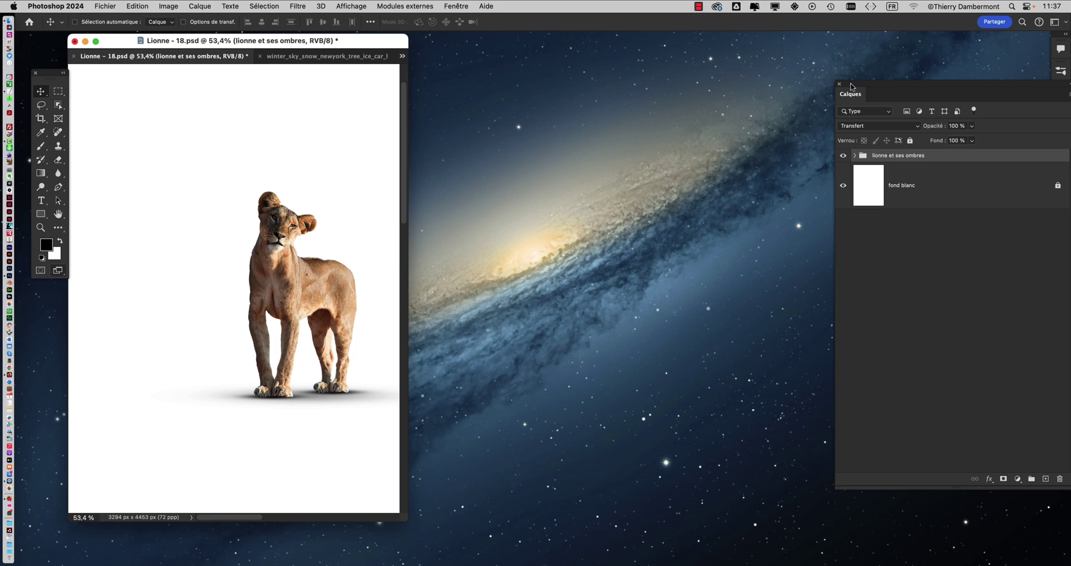
# Place the Layers panel beside the lioness document and inspect the contents of the "lionne et ses ombres" group.
pyautogui.moveTo(854, 83); pyautogui.dragTo(506, 101)
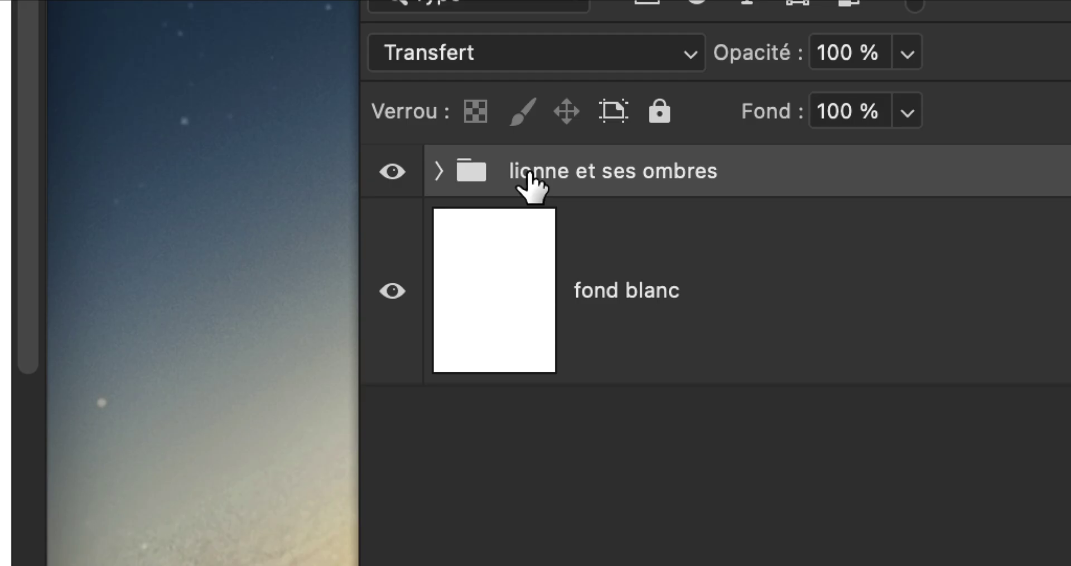
pyautogui.click(441, 178)
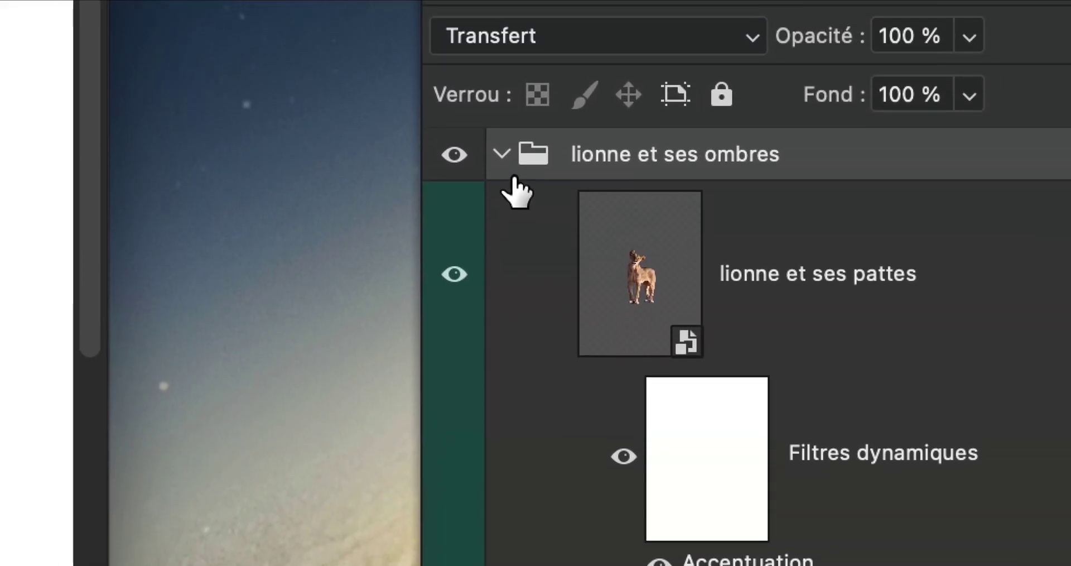
pyautogui.click(506, 171)
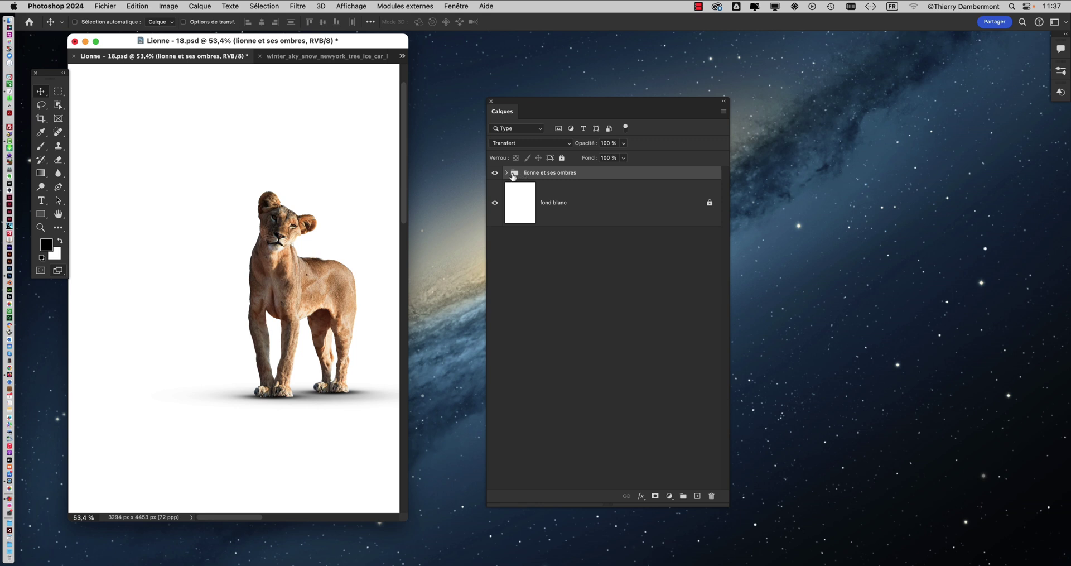
pyautogui.moveTo(52, 74); pyautogui.dragTo(113, 125)
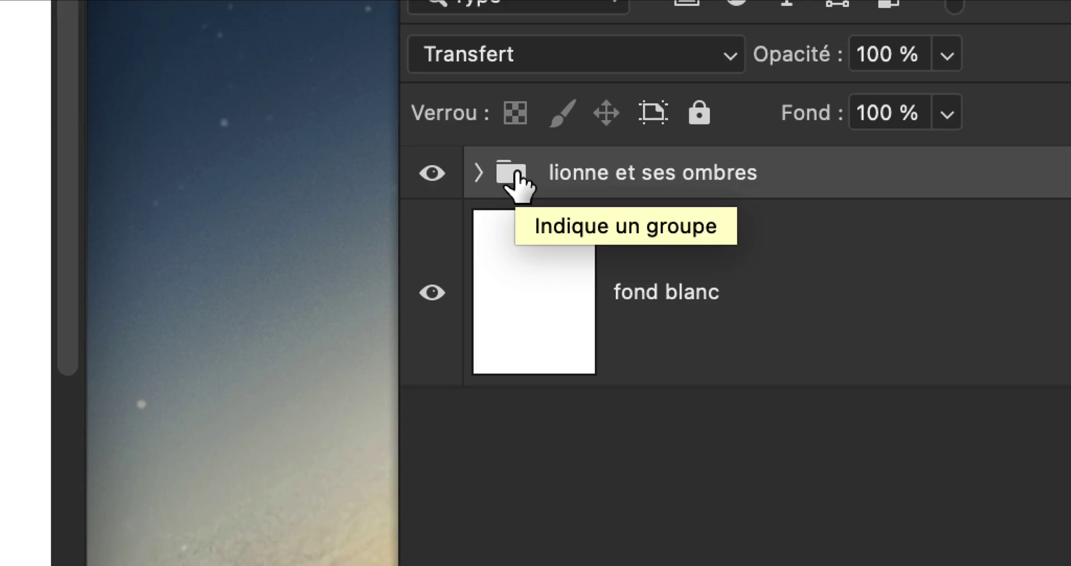
# Copy the "lionne et ses ombres" group from Lionne - 18.psd into the snowy street photo document.
pyautogui.moveTo(518, 185); pyautogui.dragTo(0, 0)
pyautogui.moveTo(331, 102); pyautogui.dragTo(307, 3)
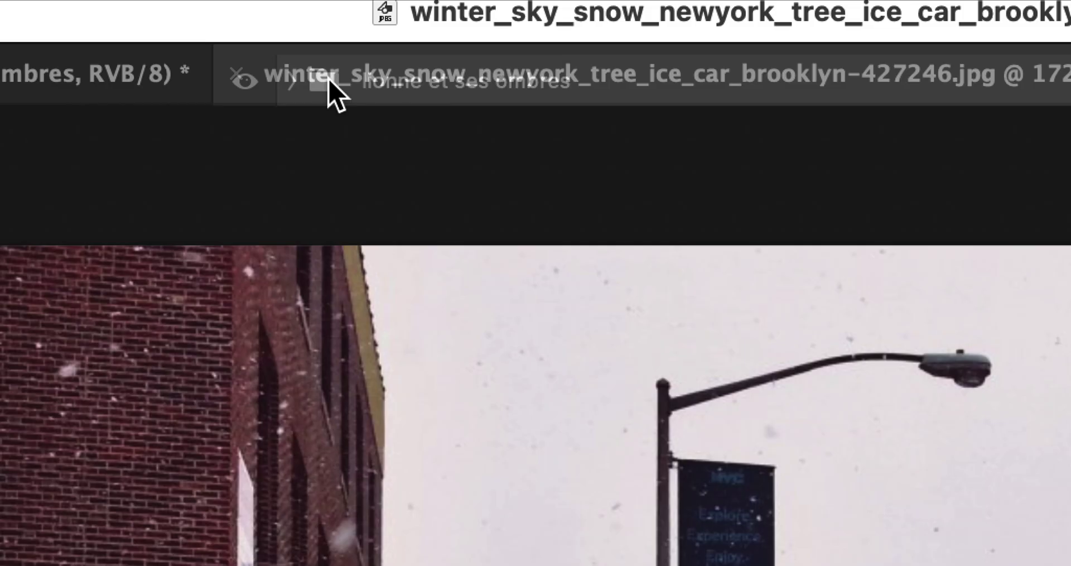
pyautogui.moveTo(334, 89); pyautogui.dragTo(335, 565)
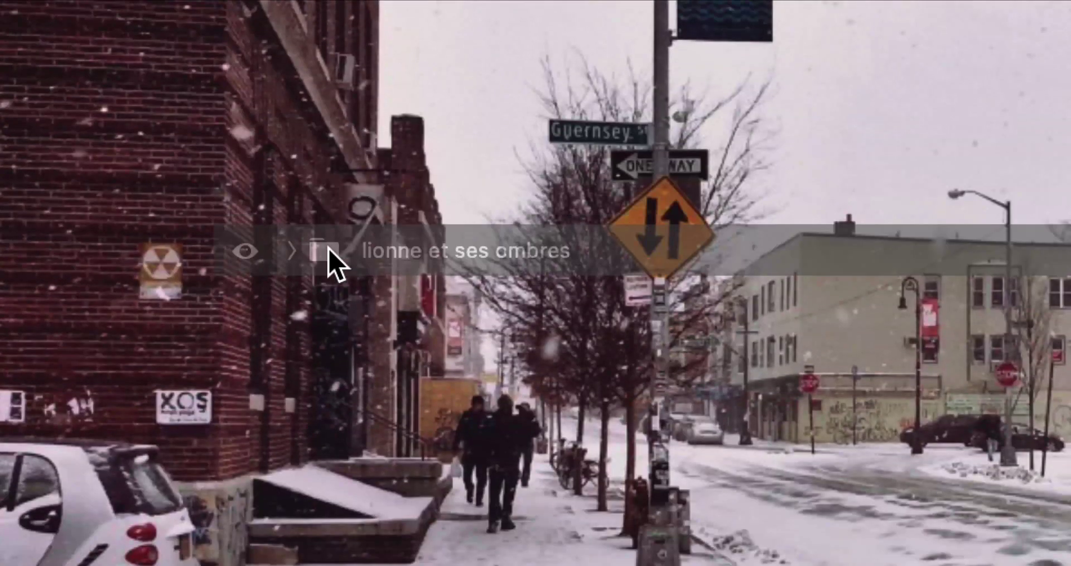
pyautogui.moveTo(328, 249); pyautogui.dragTo(328, 249)
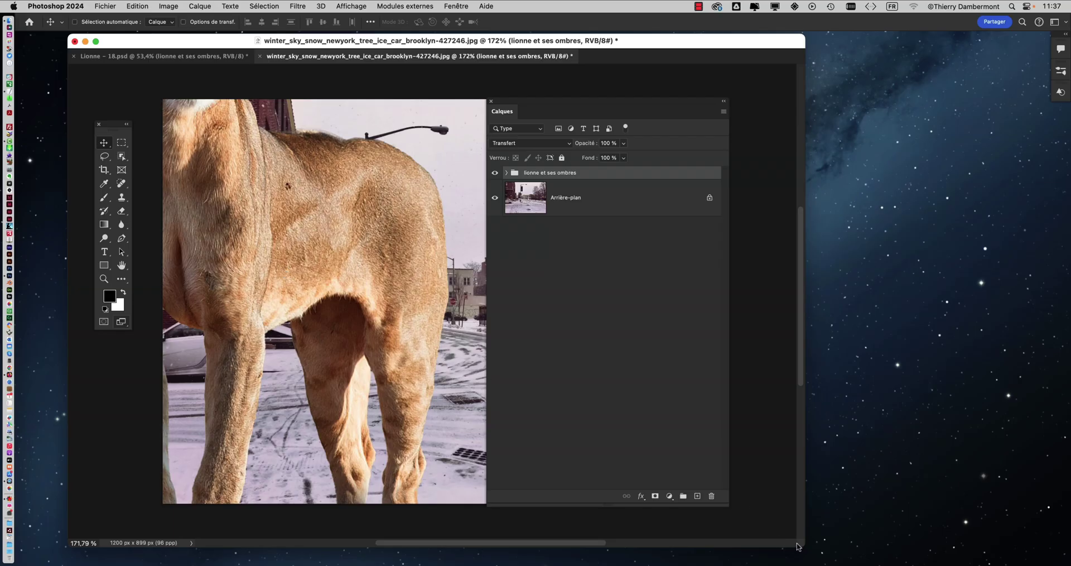
# Enlarge the street photo's document window and move the Layers panel clear of the image.
pyautogui.moveTo(799, 542); pyautogui.dragTo(1037, 556)
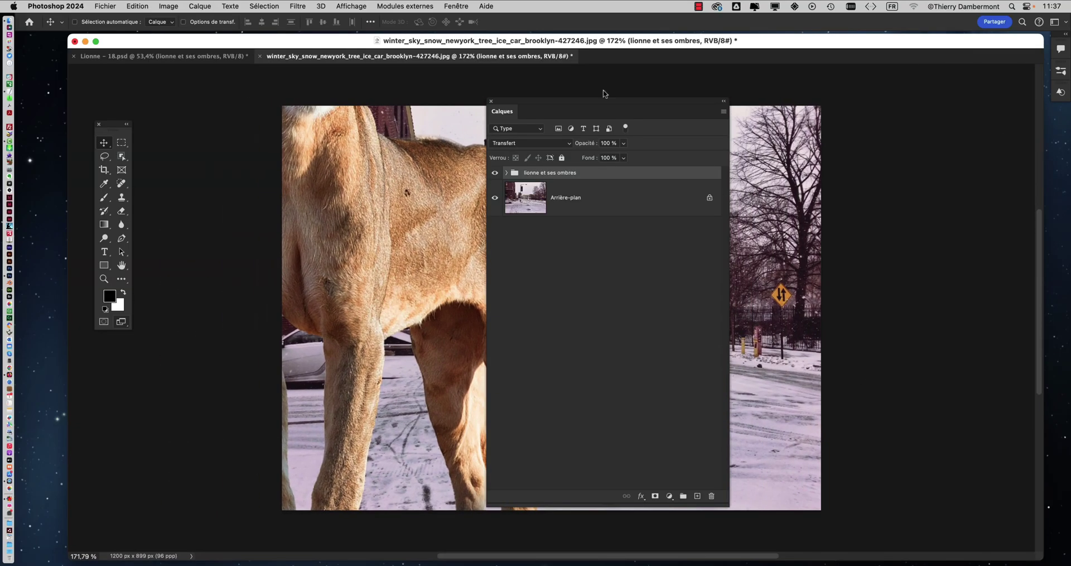
pyautogui.moveTo(517, 104); pyautogui.dragTo(786, 130)
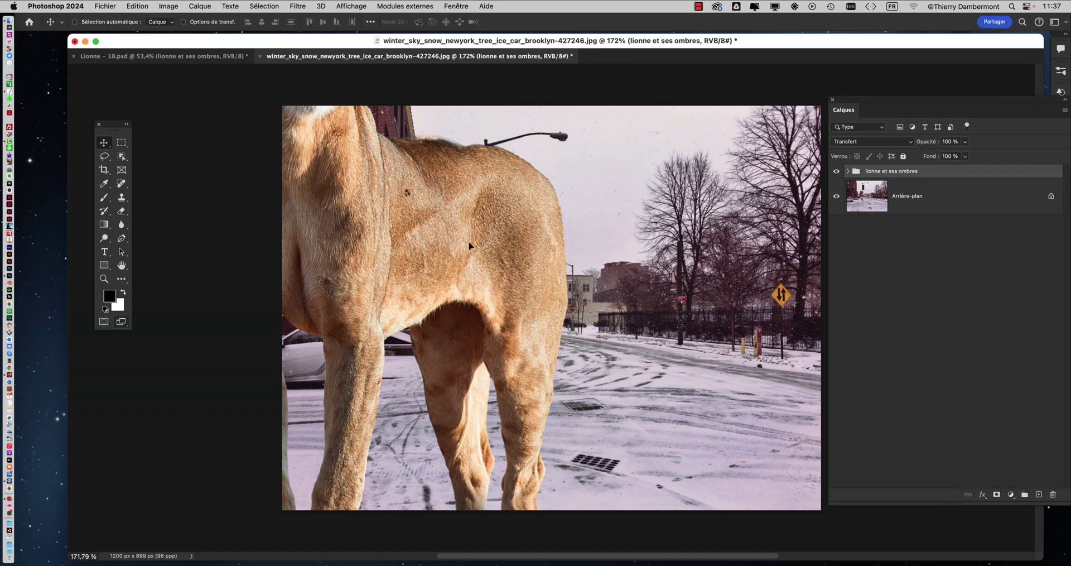
pyautogui.scroll(5, 469, 245)
pyautogui.scroll(-3, 605, 323)
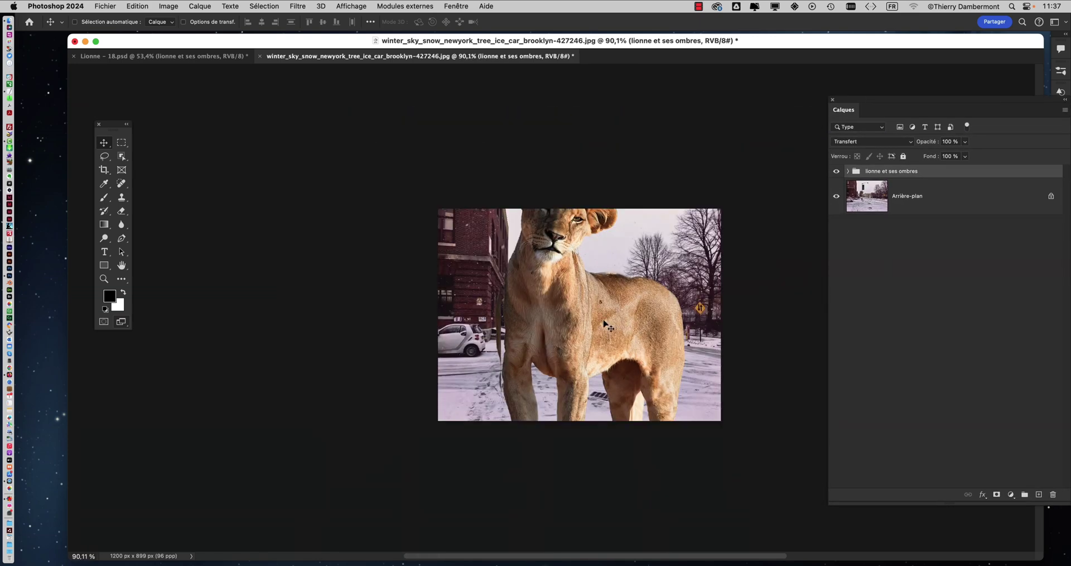
# Shift the oversized lioness group slightly upward over the street photo.
pyautogui.moveTo(563, 323); pyautogui.dragTo(389, 273)
pyautogui.moveTo(384, 225); pyautogui.dragTo(374, 205)
pyautogui.moveTo(861, 102); pyautogui.dragTo(685, 90)
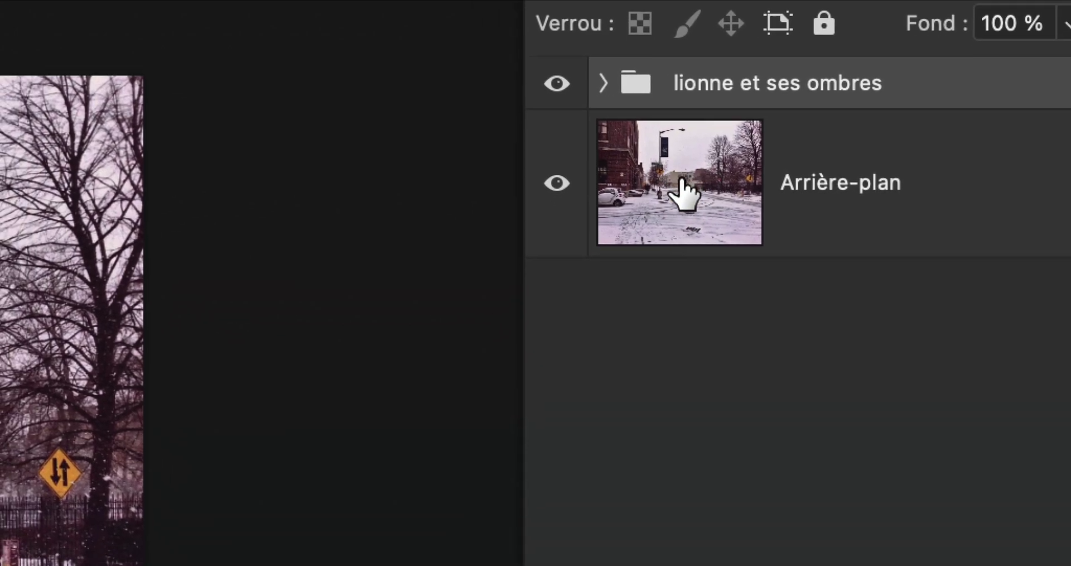
pyautogui.moveTo(682, 179); pyautogui.dragTo(0, 409)
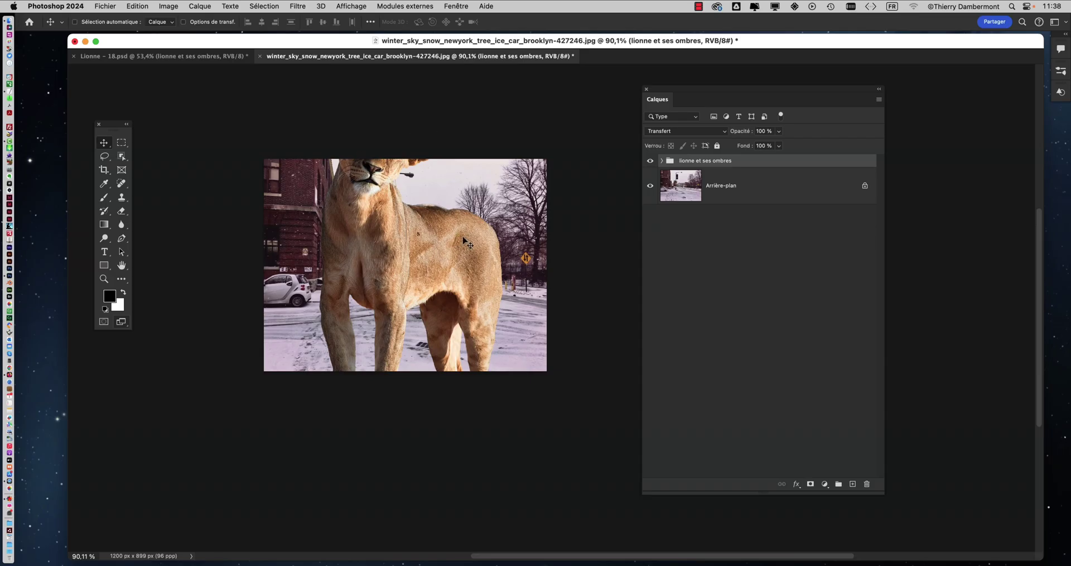
pyautogui.moveTo(463, 240)
pyautogui.mouseDown()
pyautogui.moveTo(475, 256)
pyautogui.moveTo(449, 214)
pyautogui.moveTo(460, 223)
pyautogui.mouseUp()
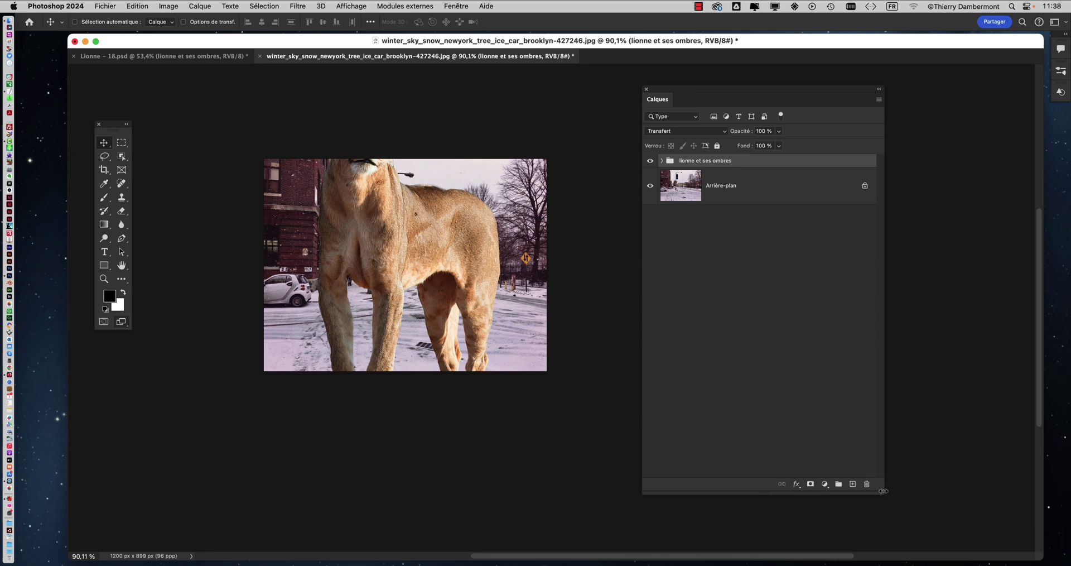
# Shrink the Layers panel, and reposition it and the document window so the photo stays unobstructed.
pyautogui.moveTo(883, 491); pyautogui.dragTo(818, 352)
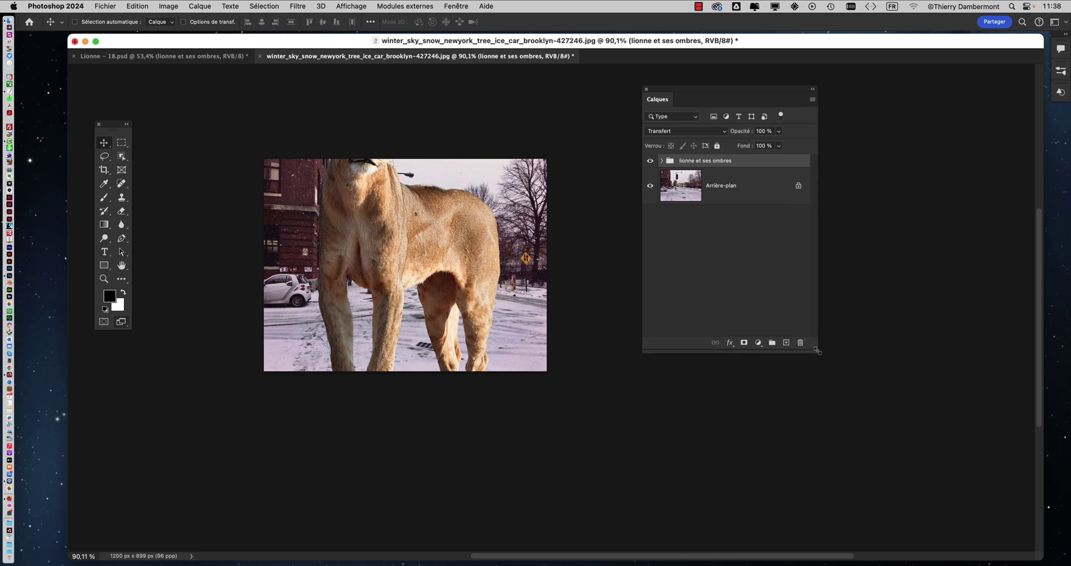
pyautogui.moveTo(669, 92); pyautogui.dragTo(794, 94)
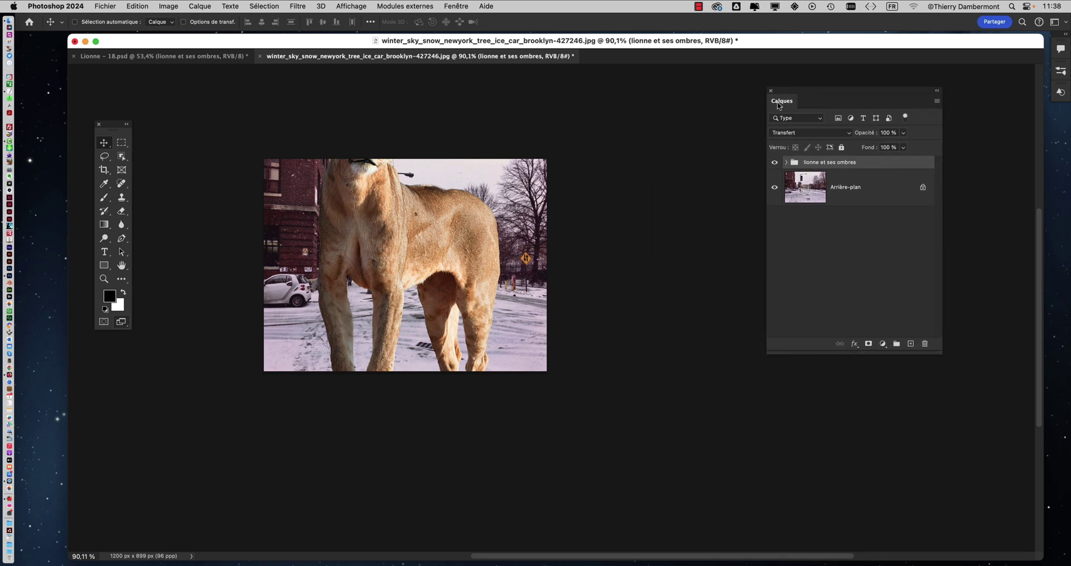
pyautogui.moveTo(701, 46); pyautogui.dragTo(657, 42)
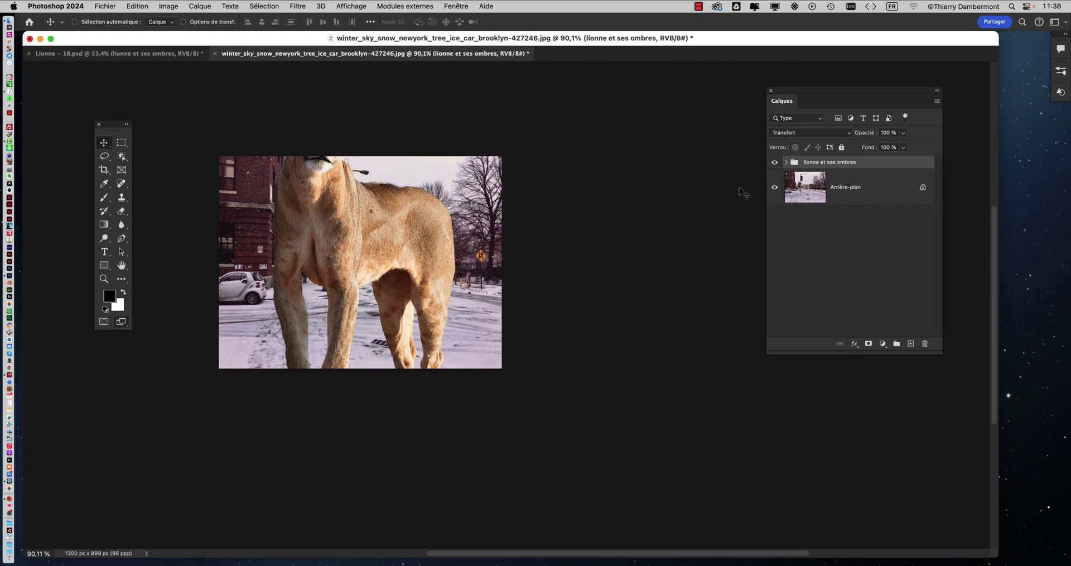
# Free-transform the "lionne et ses ombres" group, scaling it proportionally from its centre to 28.78%.
pyautogui.press('super+t')
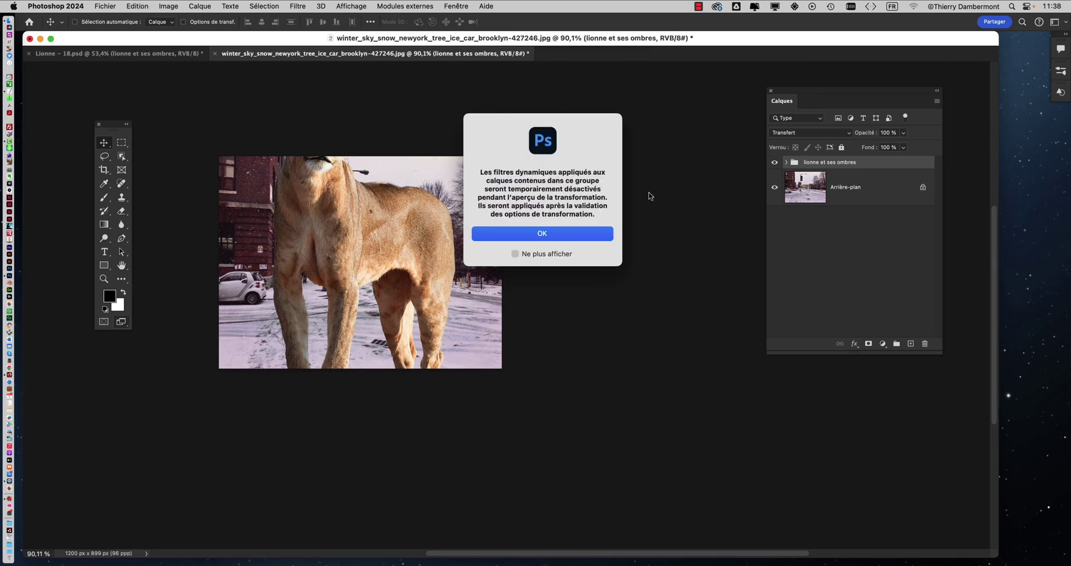
pyautogui.click(596, 235)
pyautogui.scroll(-3, 509, 208)
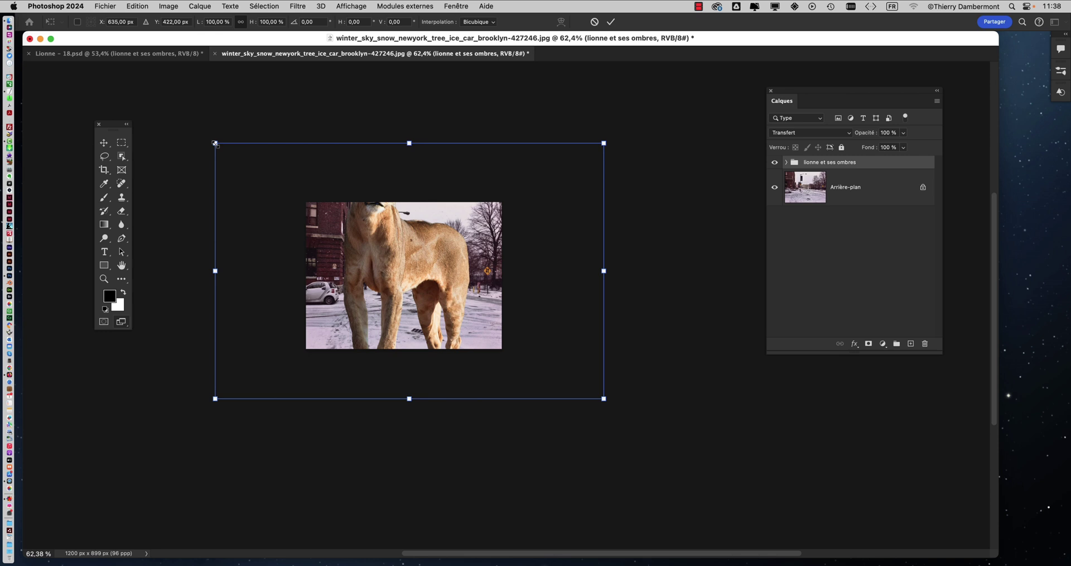
pyautogui.moveTo(215, 142); pyautogui.dragTo(352, 233)
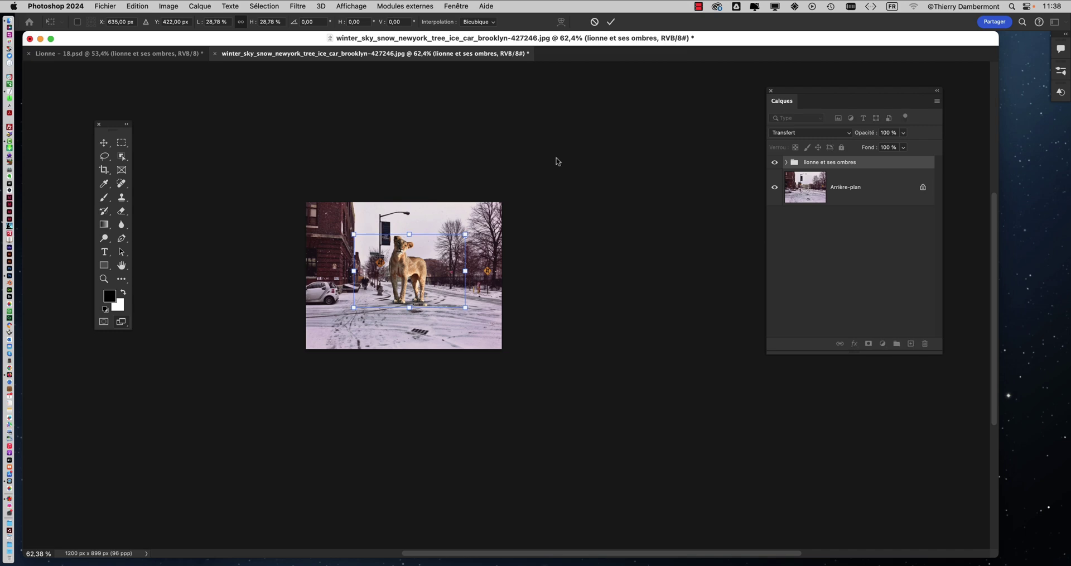
pyautogui.click(611, 21)
# Move the lioness group farther right on the snowy road, with its paws just behind the farther drain grate.
pyautogui.scroll(5, 415, 260)
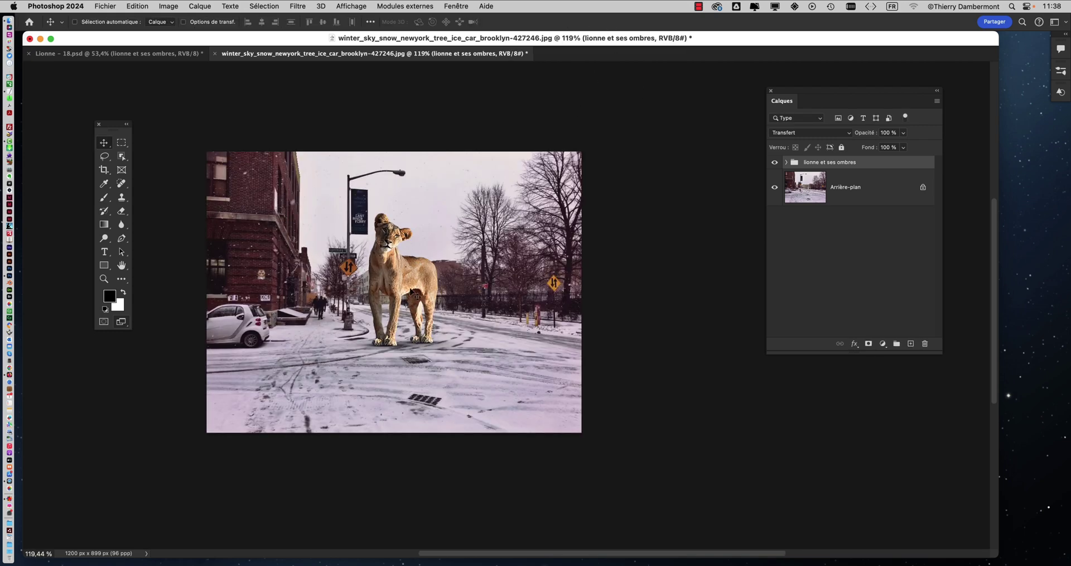
pyautogui.moveTo(407, 290); pyautogui.dragTo(434, 305)
pyautogui.scroll(5, 433, 304)
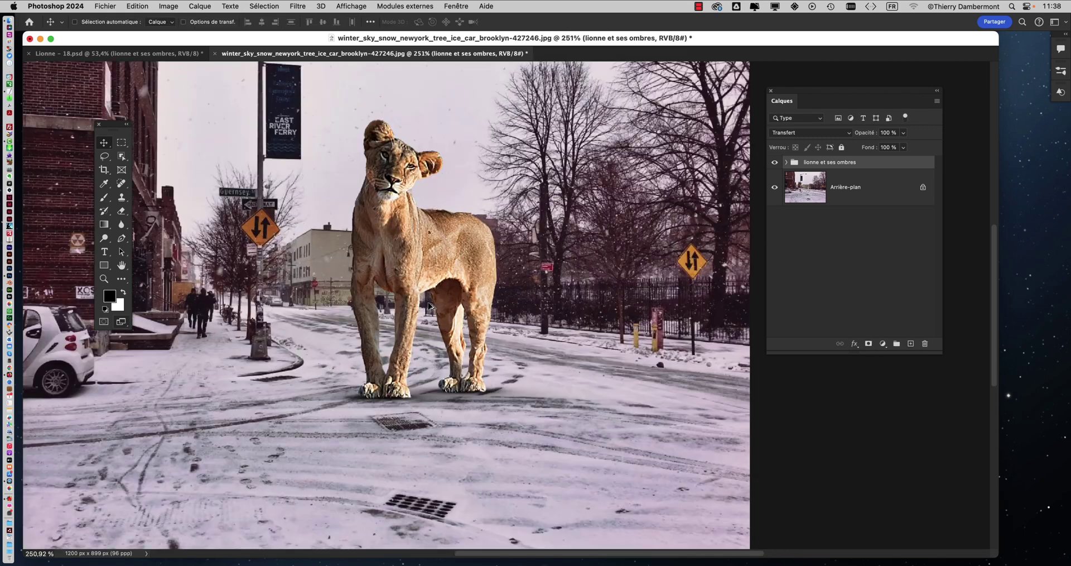
pyautogui.moveTo(421, 269); pyautogui.dragTo(472, 282)
pyautogui.scroll(3, 469, 279)
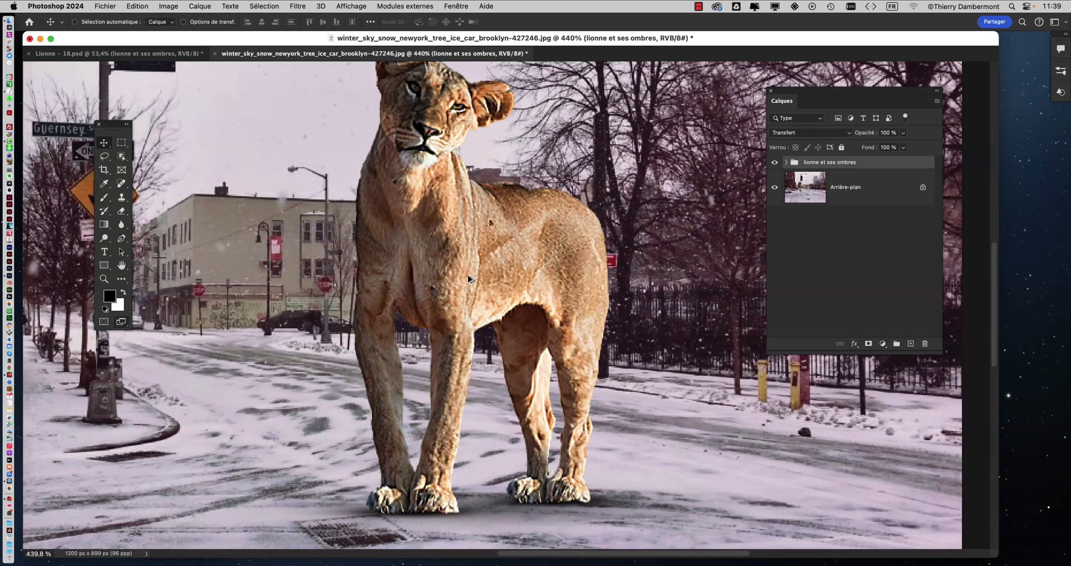
pyautogui.scroll(-5, 469, 279)
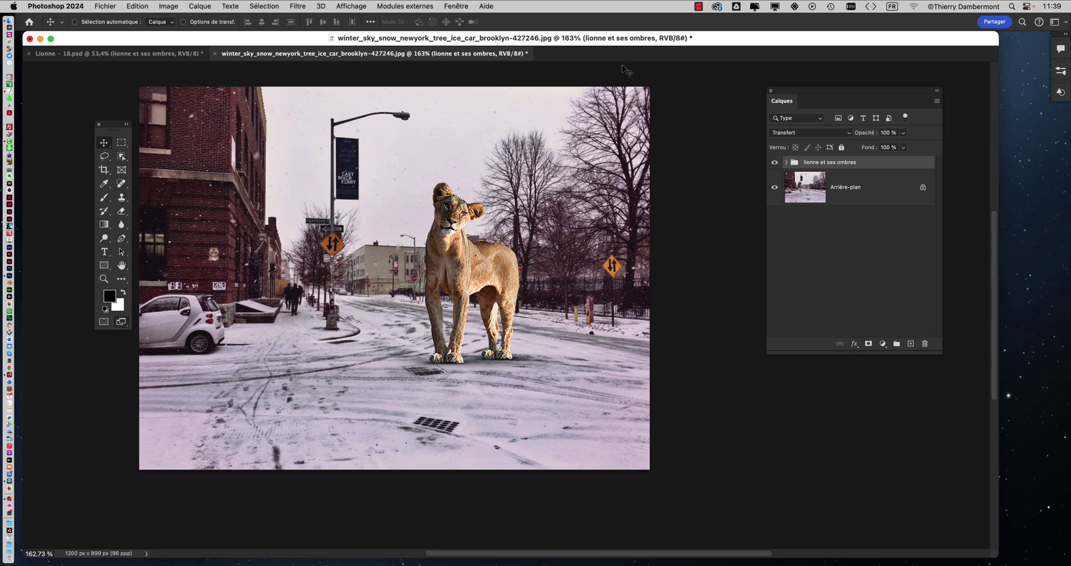
# Detach the street photo into its own window beside Lionne - 18.psd and close the Layers panel.
pyautogui.moveTo(363, 55); pyautogui.dragTo(900, 252)
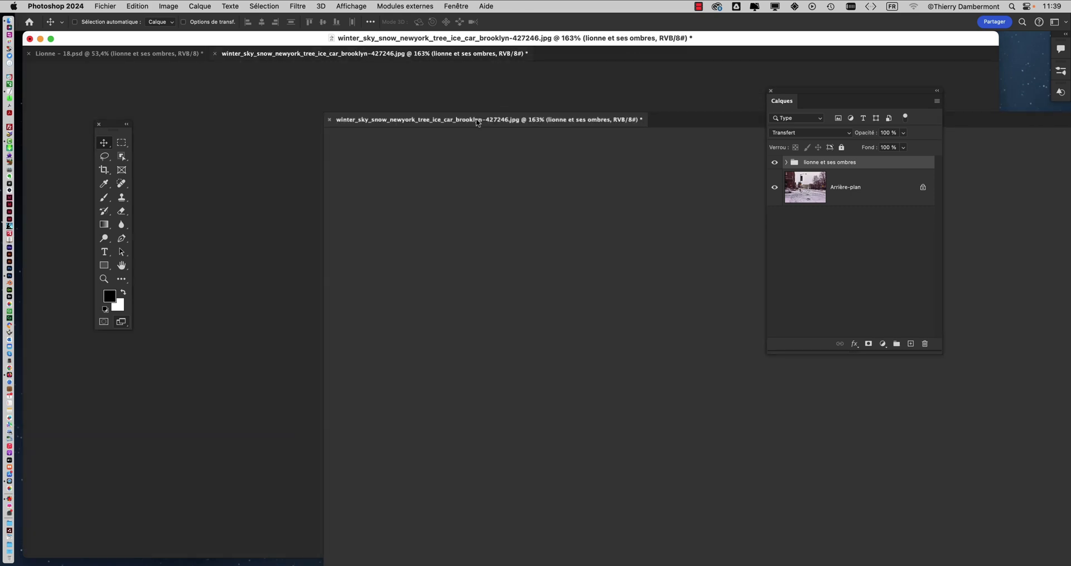
pyautogui.doubleClick(644, 110)
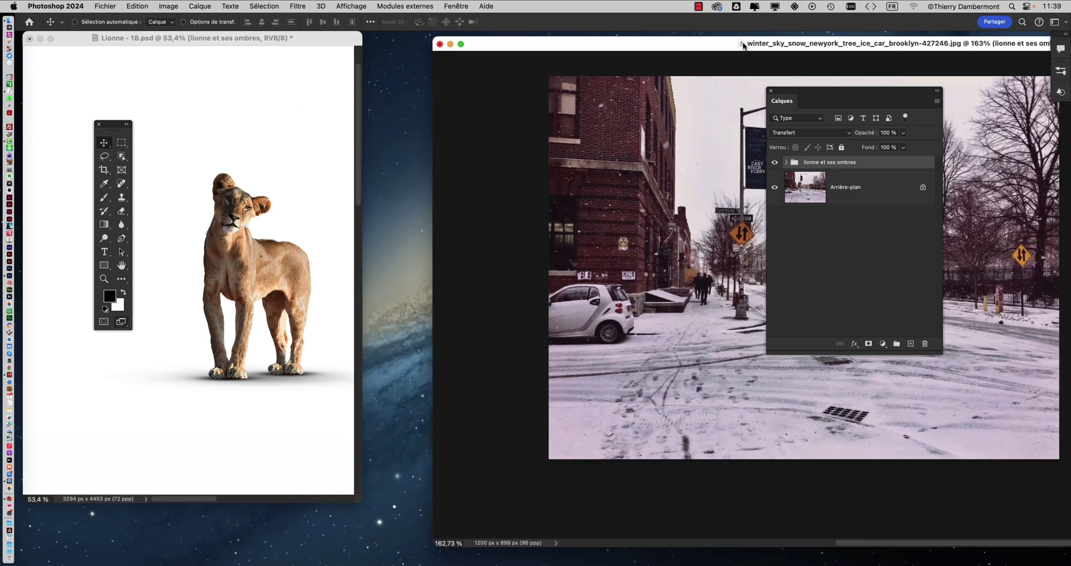
pyautogui.click(771, 91)
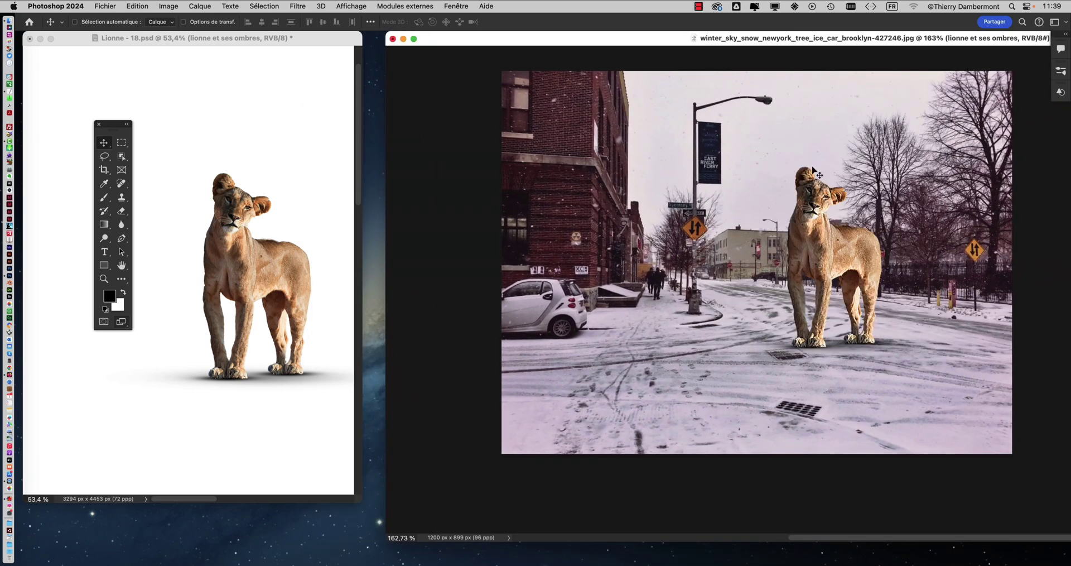
# Magnify the lioness's face in both documents and compare the image quality side by side.
pyautogui.scroll(10, 825, 216)
pyautogui.scroll(5, 819, 205)
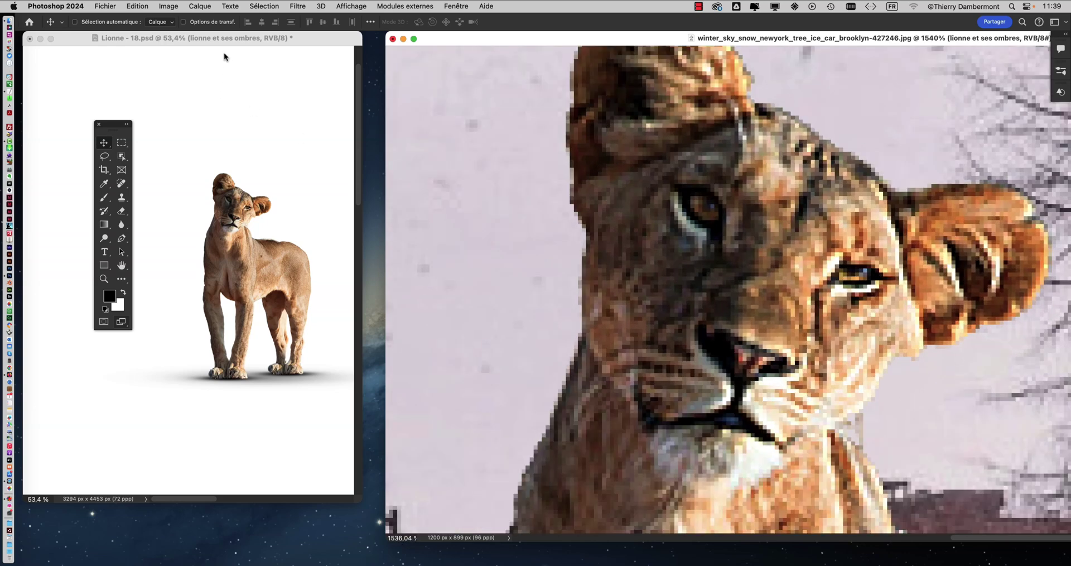
pyautogui.click(224, 56)
pyautogui.scroll(8, 223, 207)
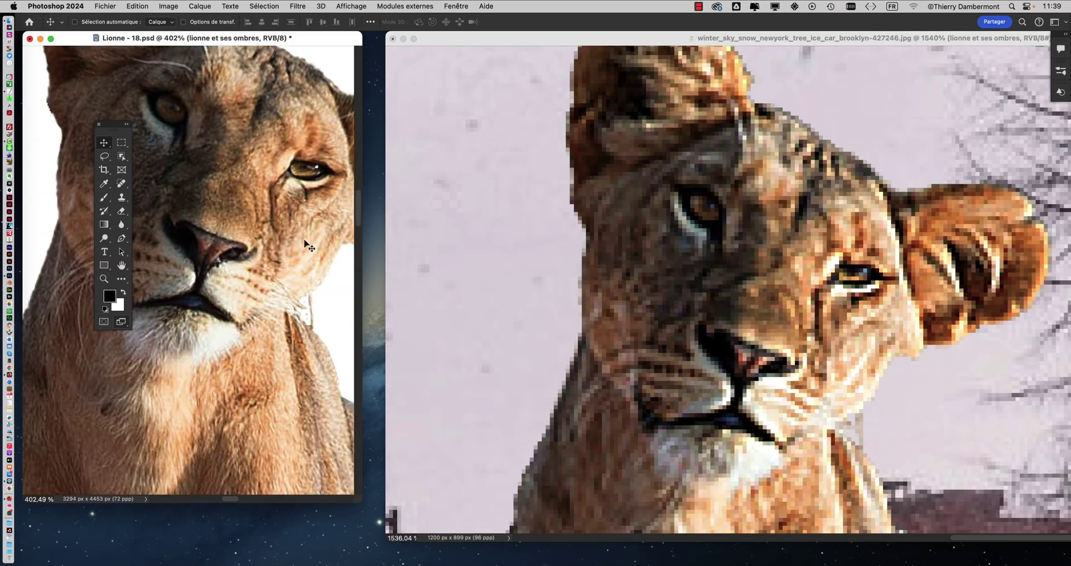
pyautogui.moveTo(111, 128); pyautogui.dragTo(109, 302)
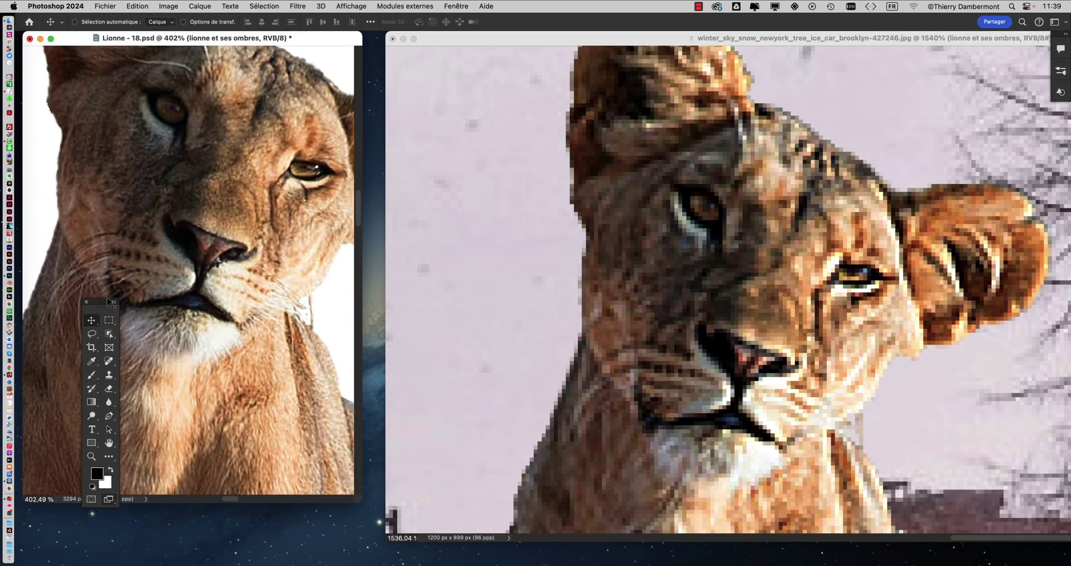
pyautogui.scroll(5, 309, 144)
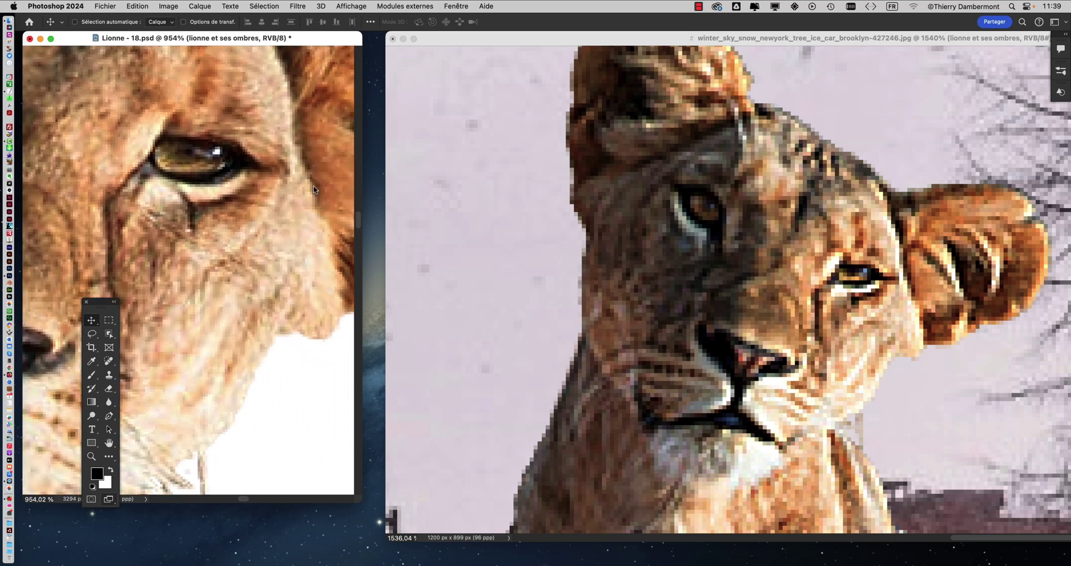
# Examine the pixelation around the lioness's eyes and nose in the street photo at very high magnification.
pyautogui.scroll(5, 824, 243)
pyautogui.click(747, 250)
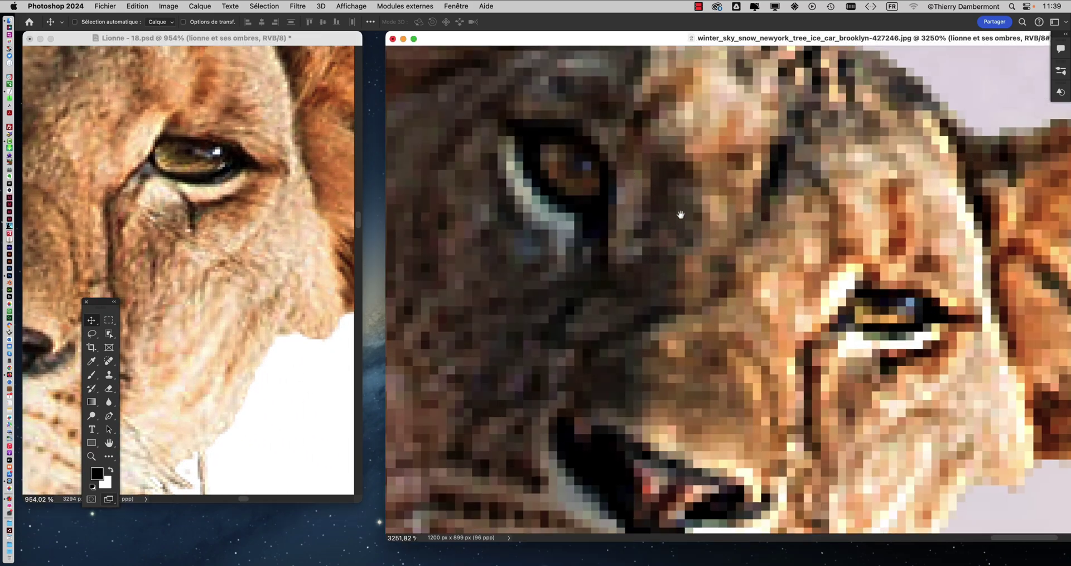
pyautogui.moveTo(708, 232); pyautogui.dragTo(586, 111)
pyautogui.moveTo(660, 208); pyautogui.dragTo(694, 208)
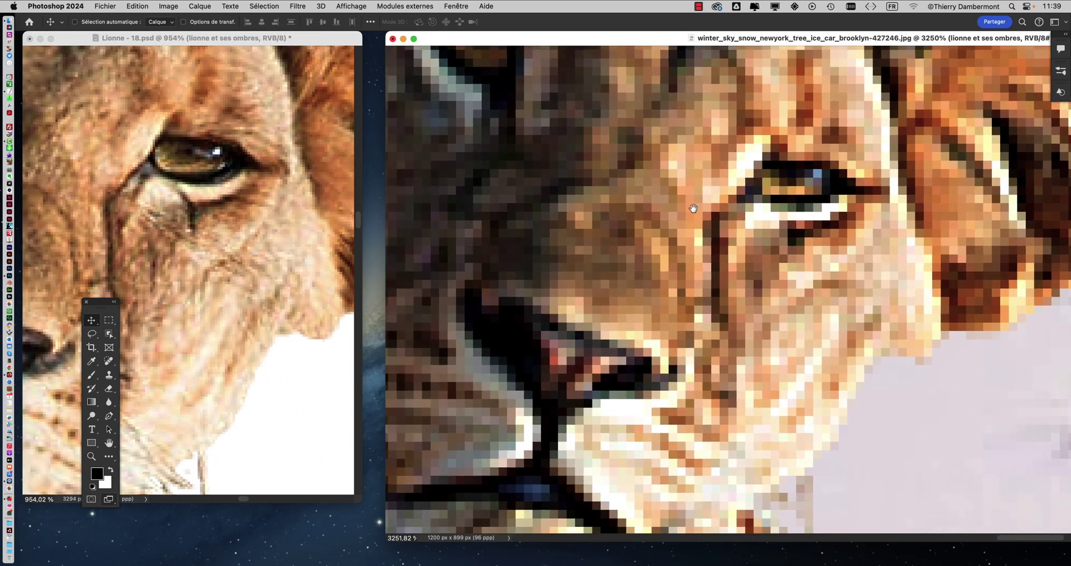
pyautogui.scroll(1, 813, 194)
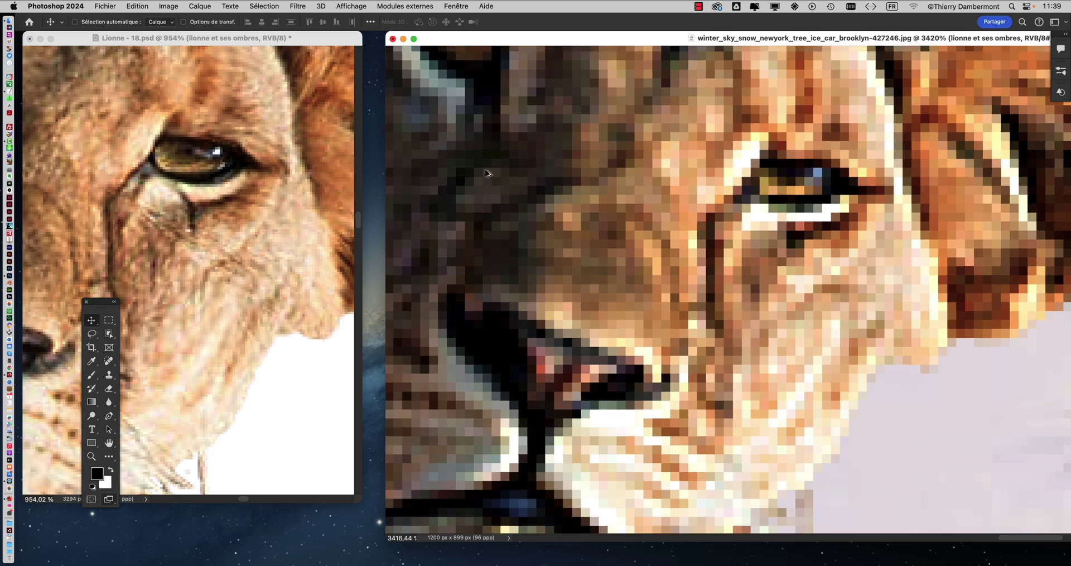
pyautogui.scroll(-10, 487, 173)
# Regroup both documents as tabs in one window, fit Lionne - 18.psd in view and switch to the street photo.
pyautogui.moveTo(484, 34); pyautogui.dragTo(439, 55)
pyautogui.moveTo(233, 39); pyautogui.dragTo(491, 72)
pyautogui.moveTo(771, 66); pyautogui.dragTo(539, 38)
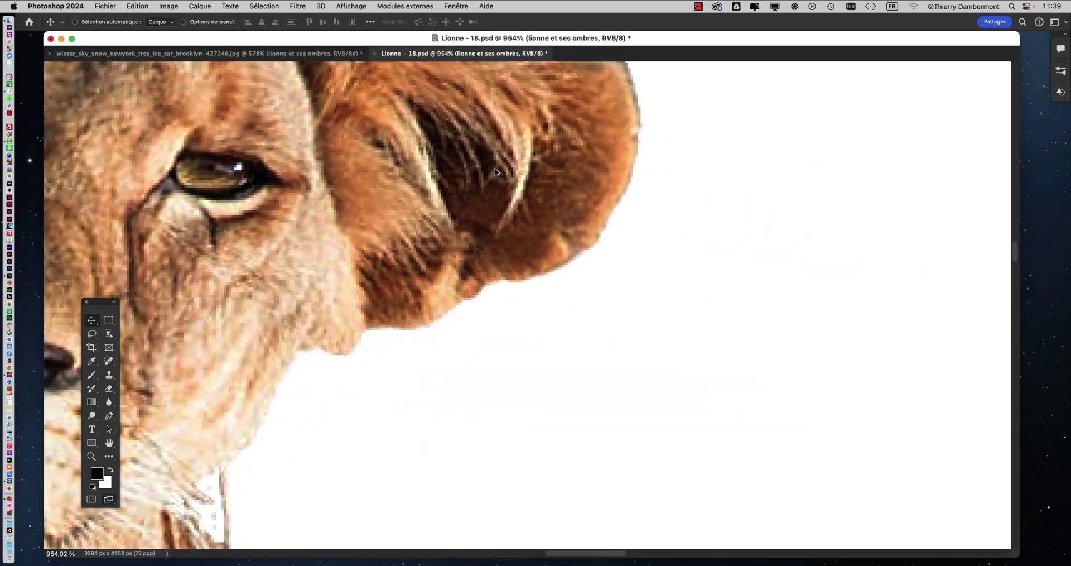
pyautogui.press('super+0')
pyautogui.hotkey('ctrl', 'Tab')
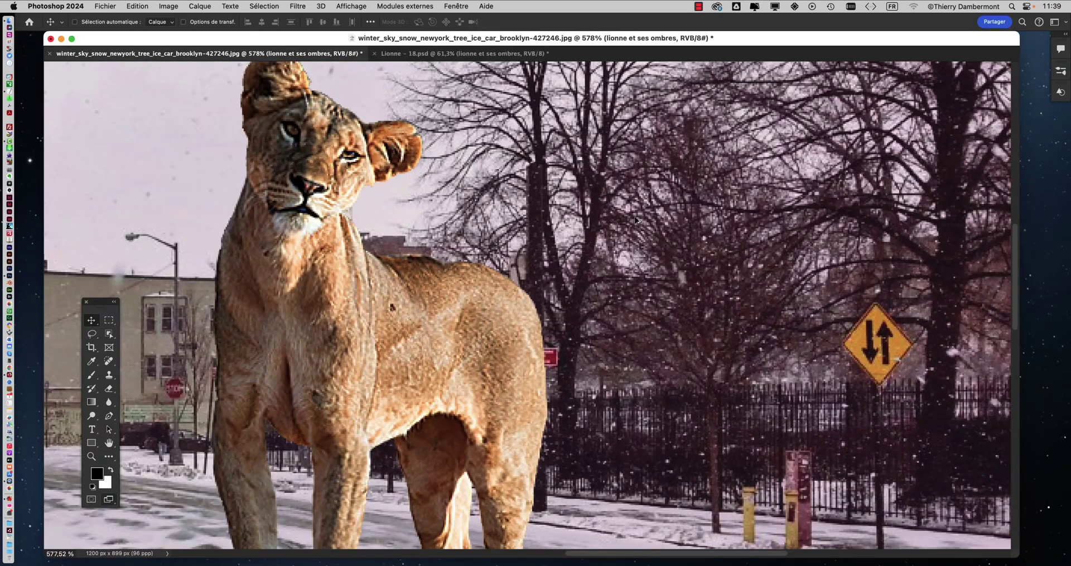
# Show the whole street montage and redisplay the Layers panel.
pyautogui.scroll(-10, 636, 219)
pyautogui.scroll(3, 604, 213)
pyautogui.hscroll(5, 603, 218)
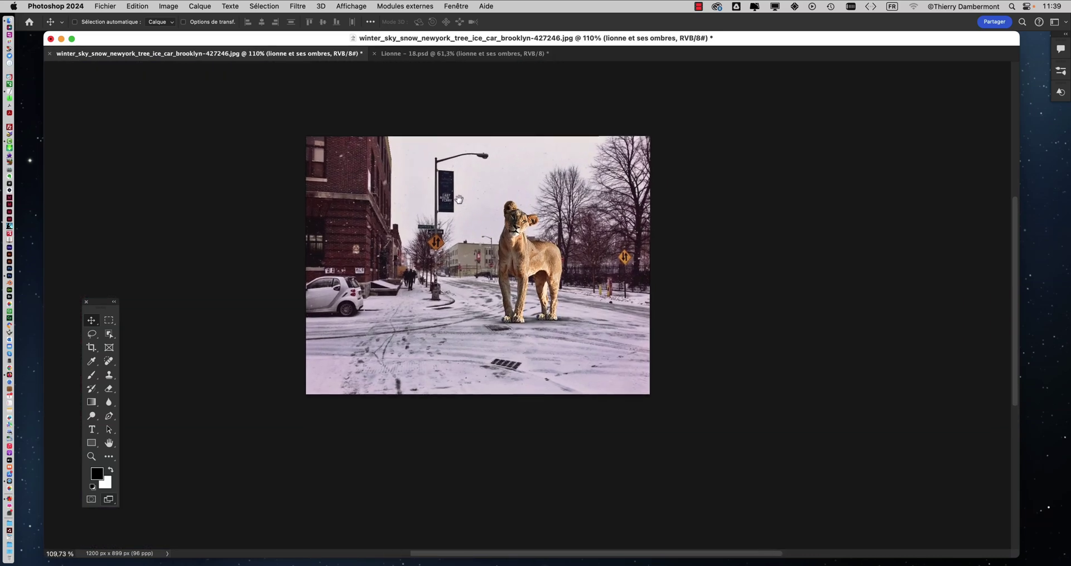
pyautogui.click(455, 6)
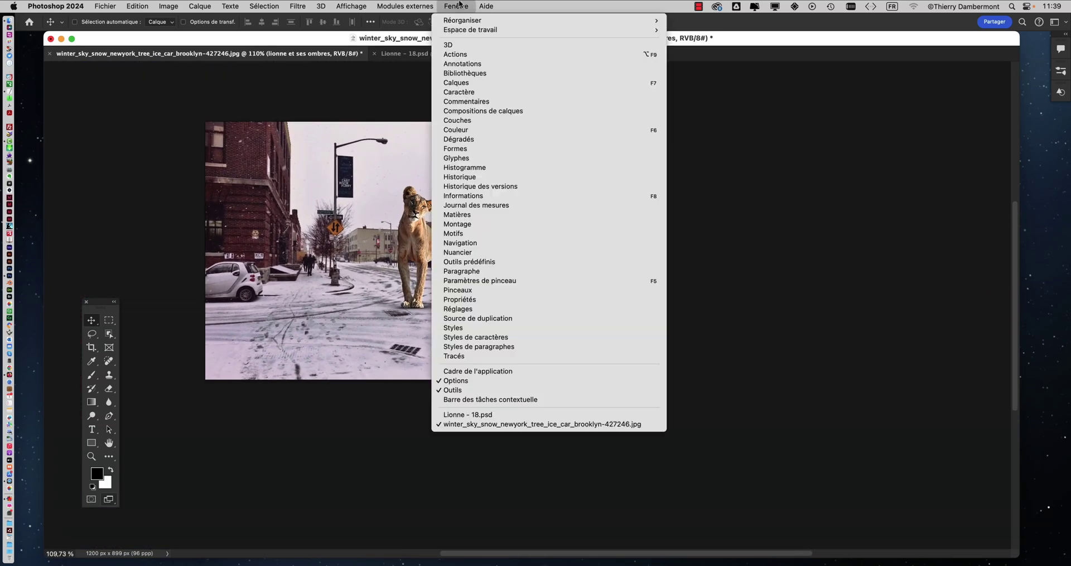
pyautogui.click(463, 82)
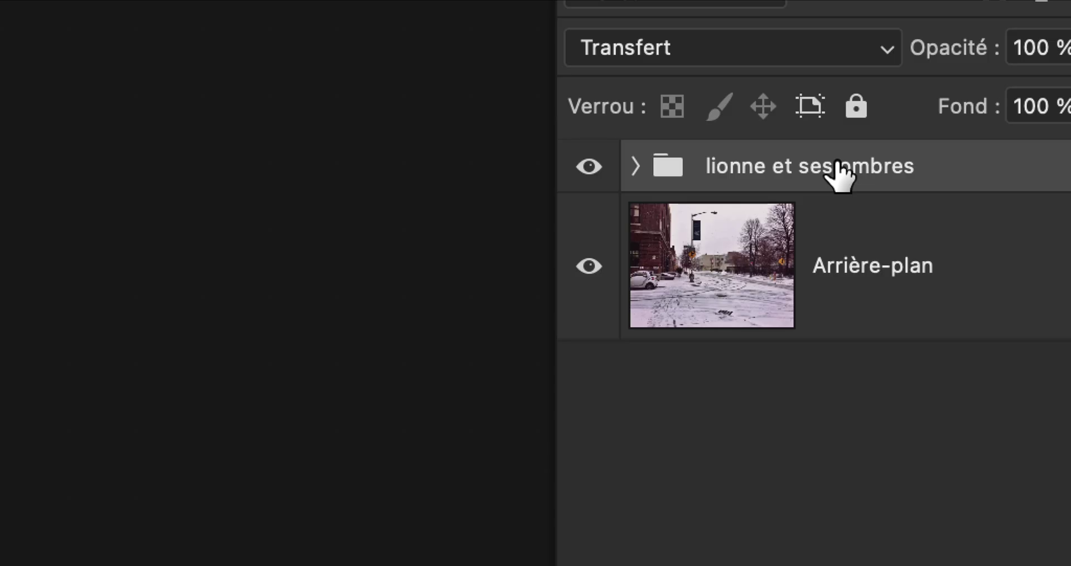
pyautogui.moveTo(837, 173); pyautogui.dragTo(904, 305)
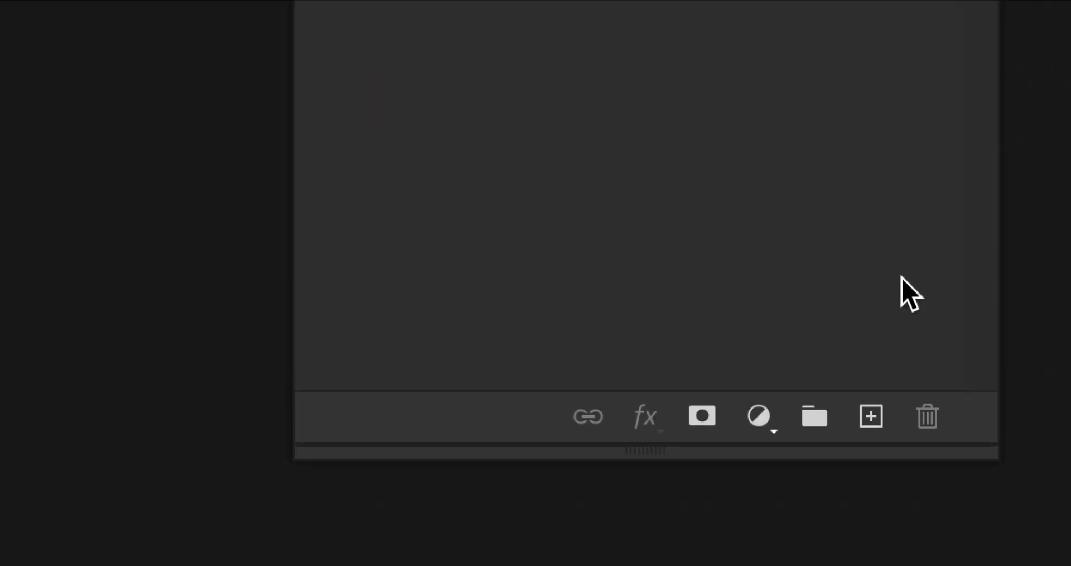